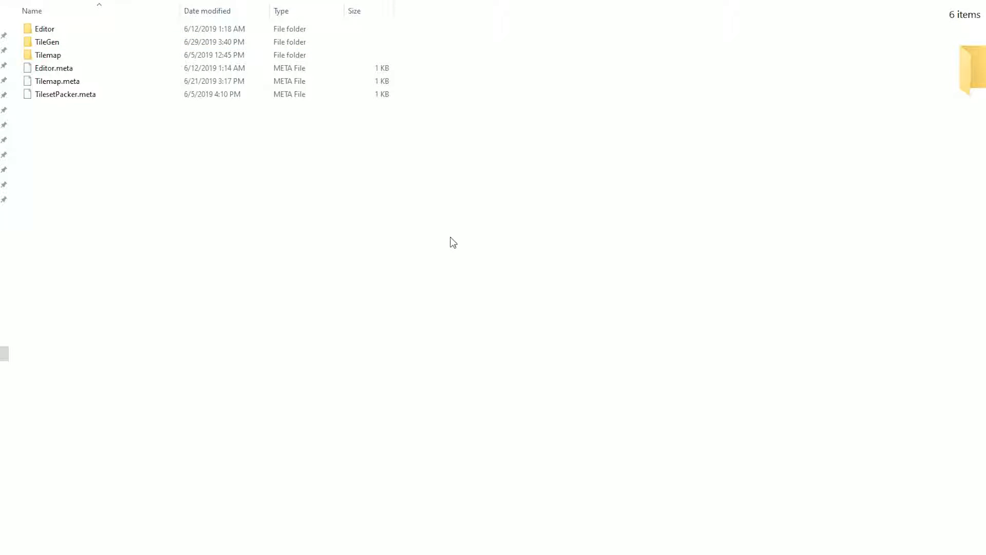
Step: Open the Templates folder inside the Sample_Textures folder of TileGen
left_click(112, 44)
double_click(113, 45)
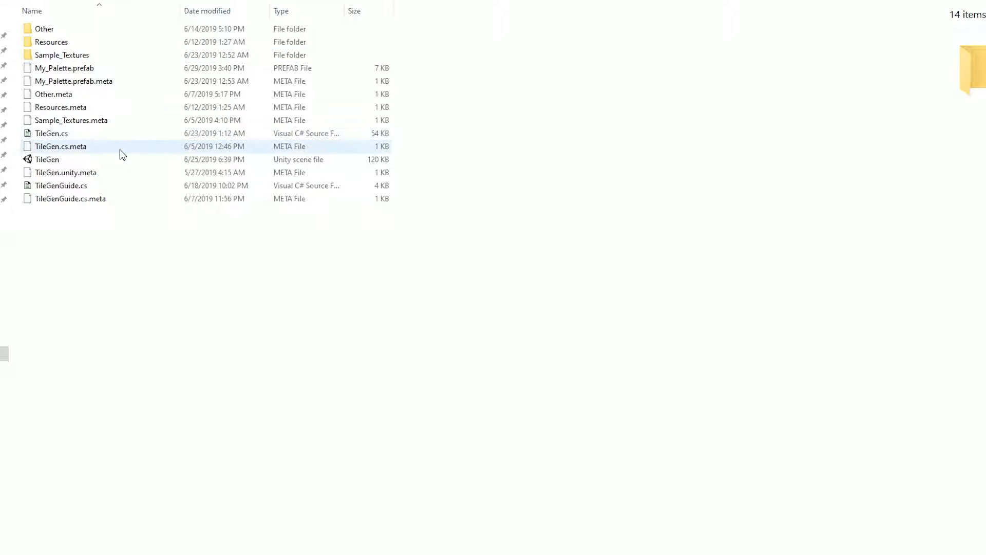
double_click(67, 55)
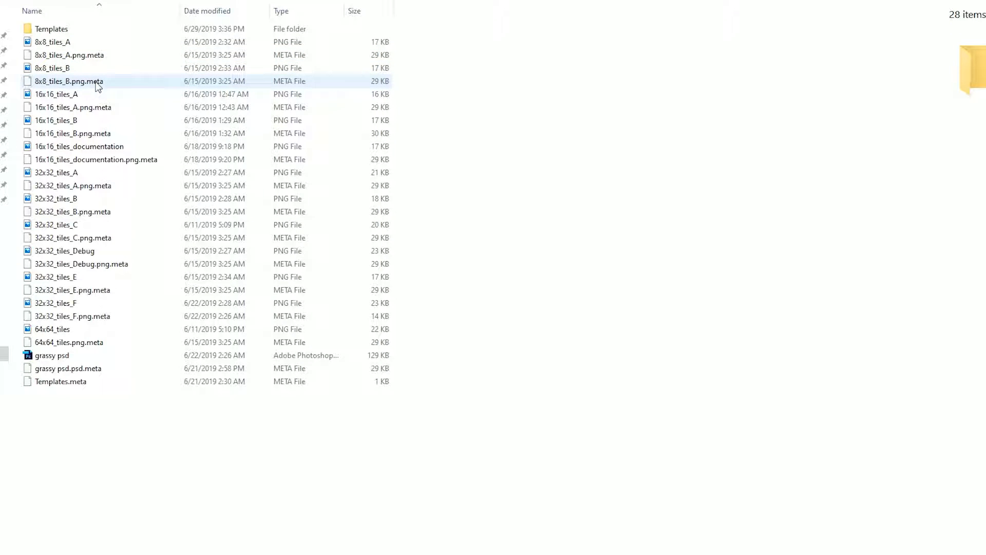
double_click(45, 29)
mouse_move(72, 103)
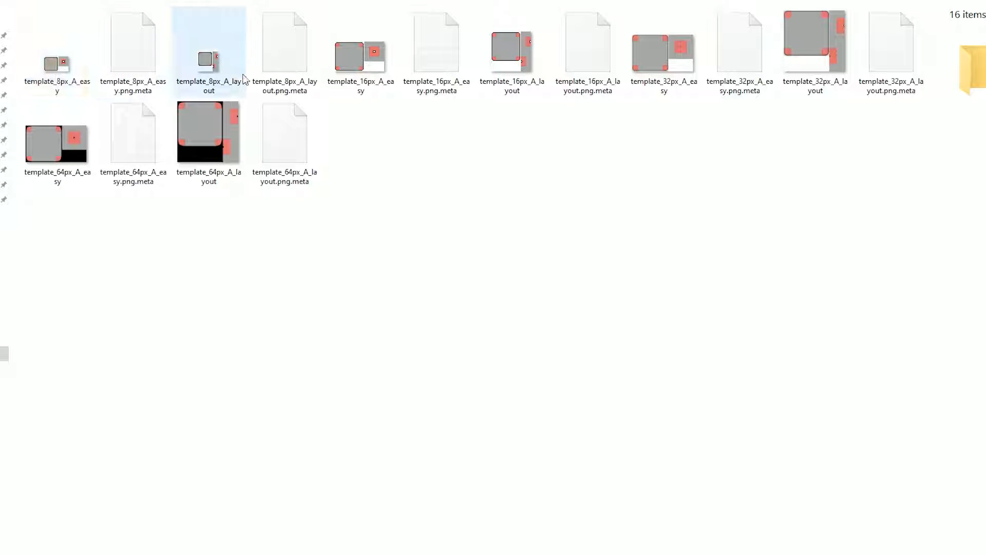
mouse_move(217, 85)
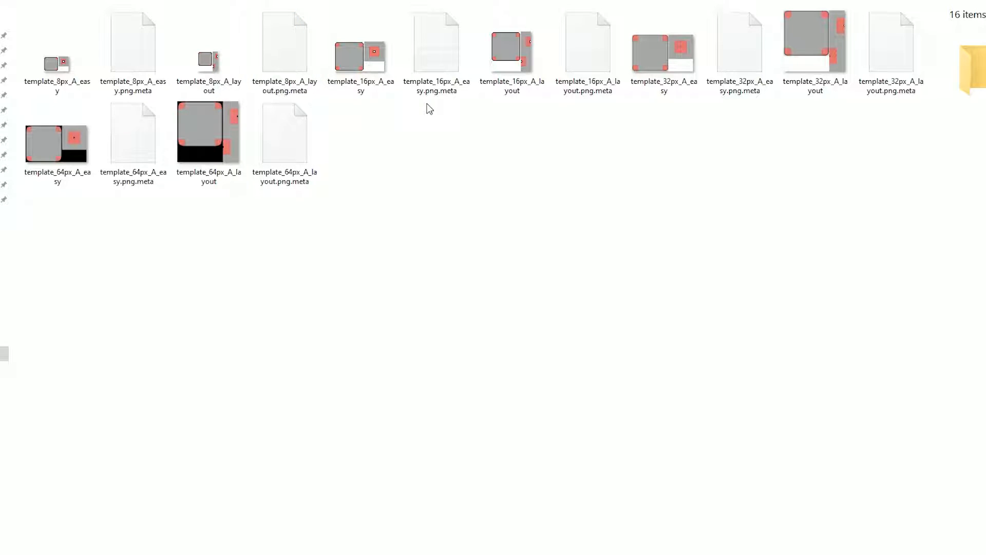
Step: Preview the template_16px_A_layout image at full size and close the preview
left_click(520, 58)
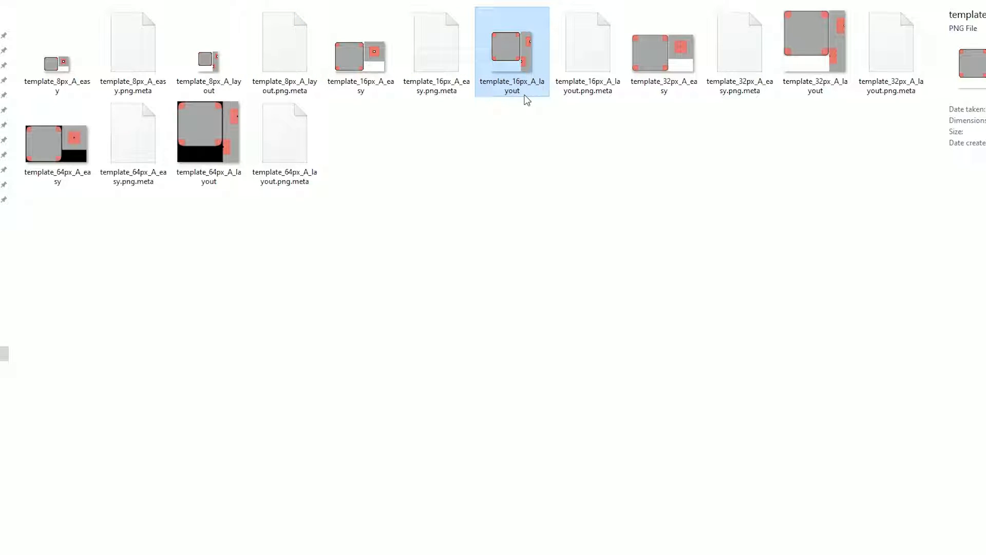
mouse_move(538, 91)
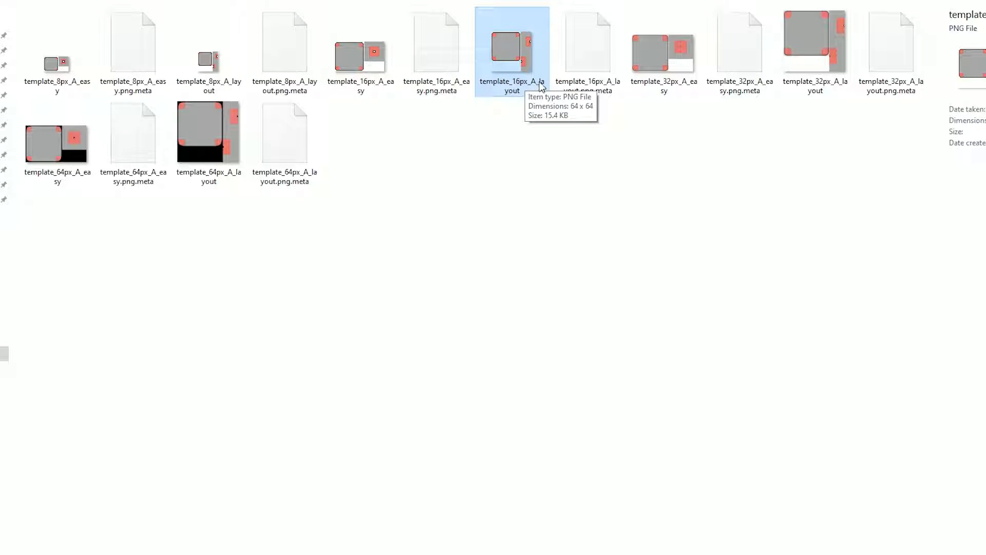
double_click(515, 74)
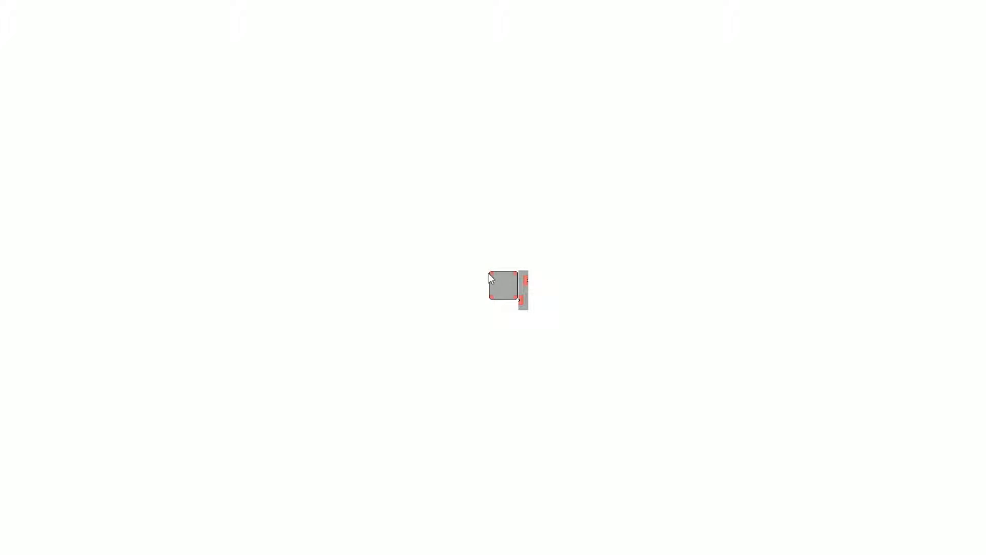
left_click(977, 22)
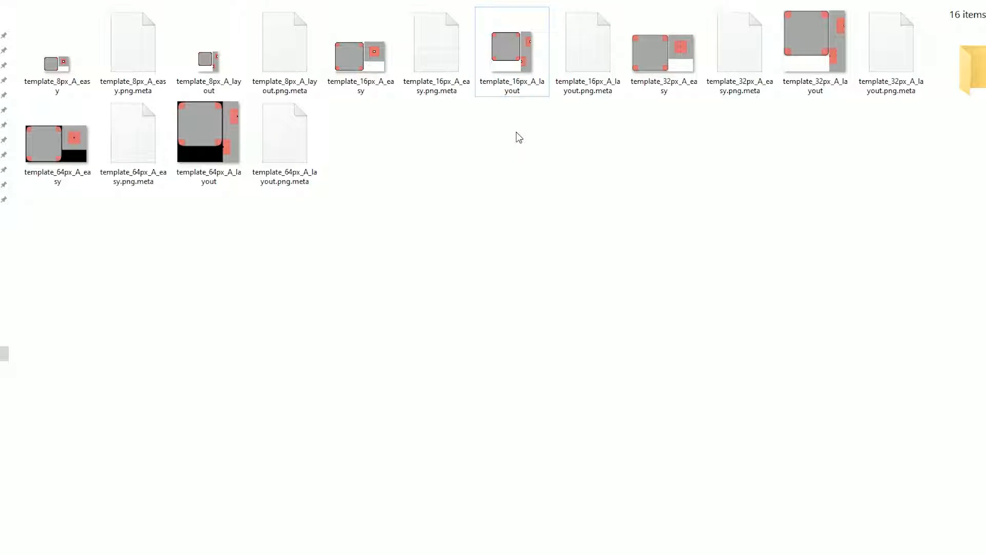
Step: Open the template_16px_A_easy image in Photoshop
left_click(373, 78)
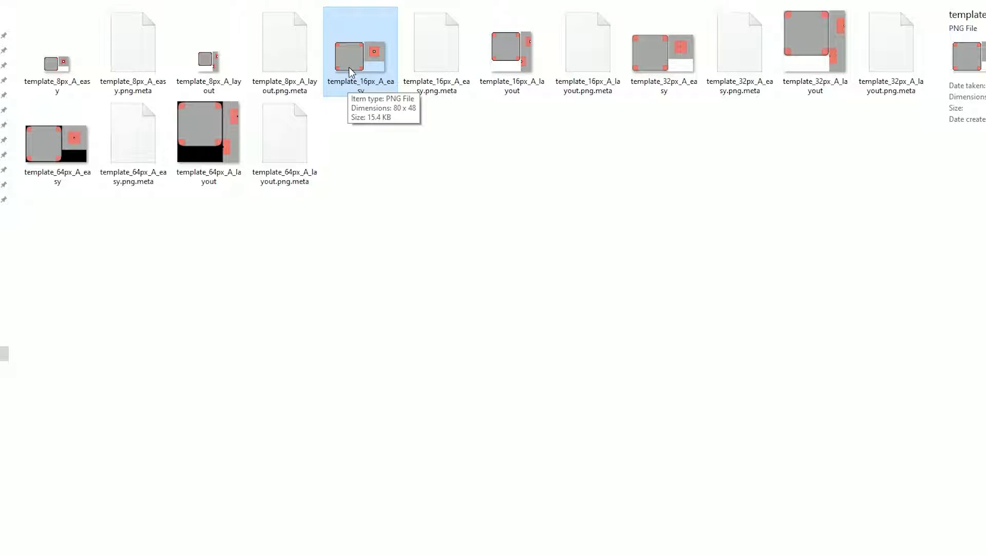
left_click_drag(359, 54, 417, 349)
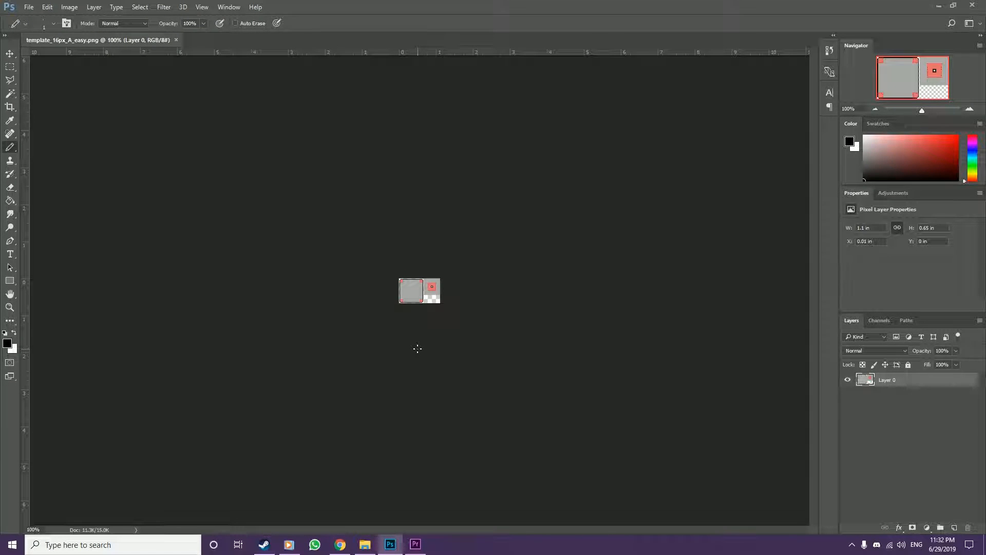
scroll(422, 303, "up", 10)
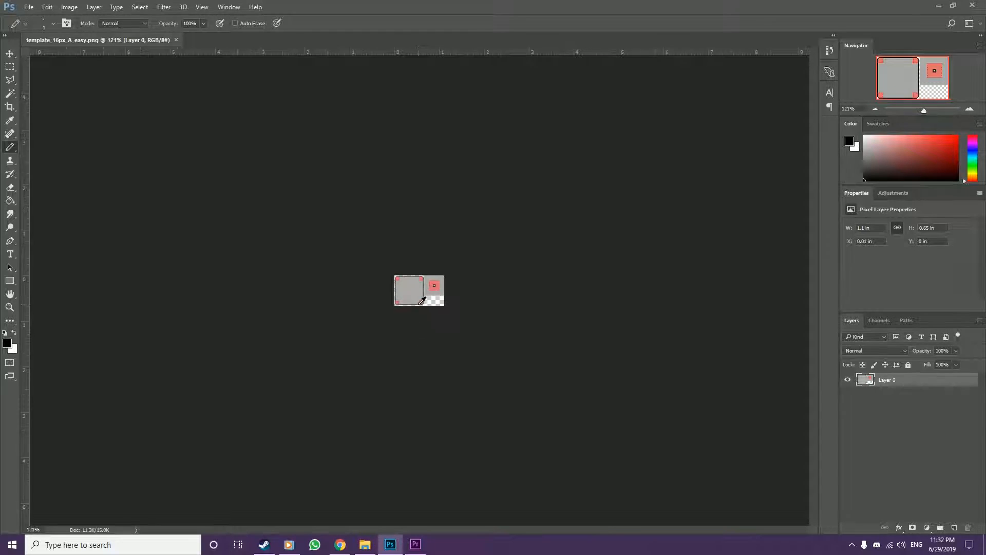
scroll(422, 300, "up", 2, "alt")
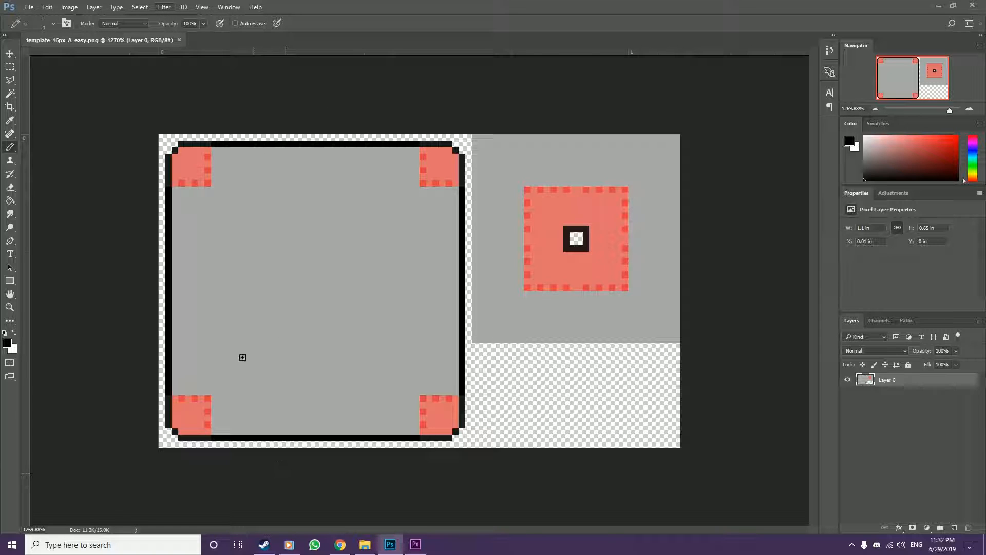
Step: Set the grid preferences to a gridline every 16 pixels with 2 subdivisions
left_click(45, 7)
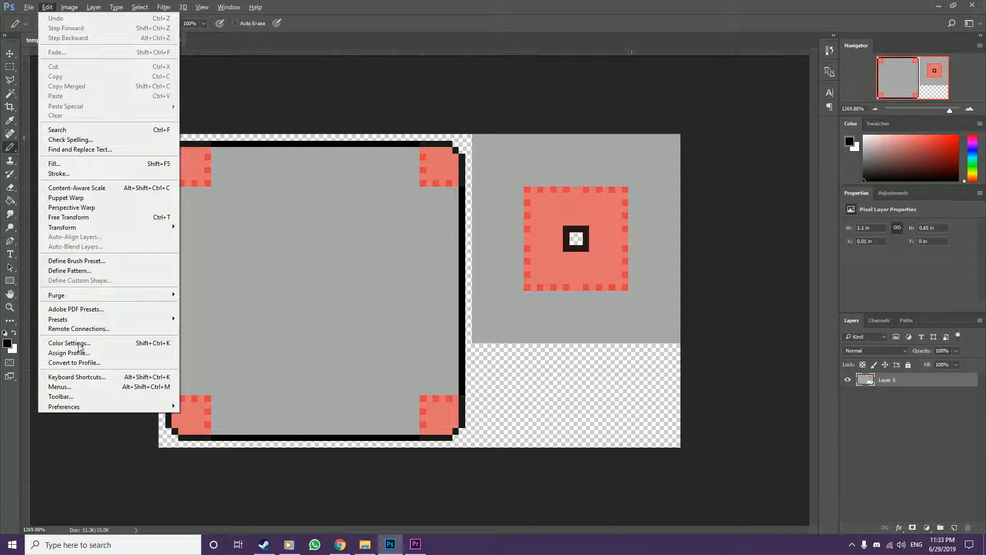
mouse_move(77, 406)
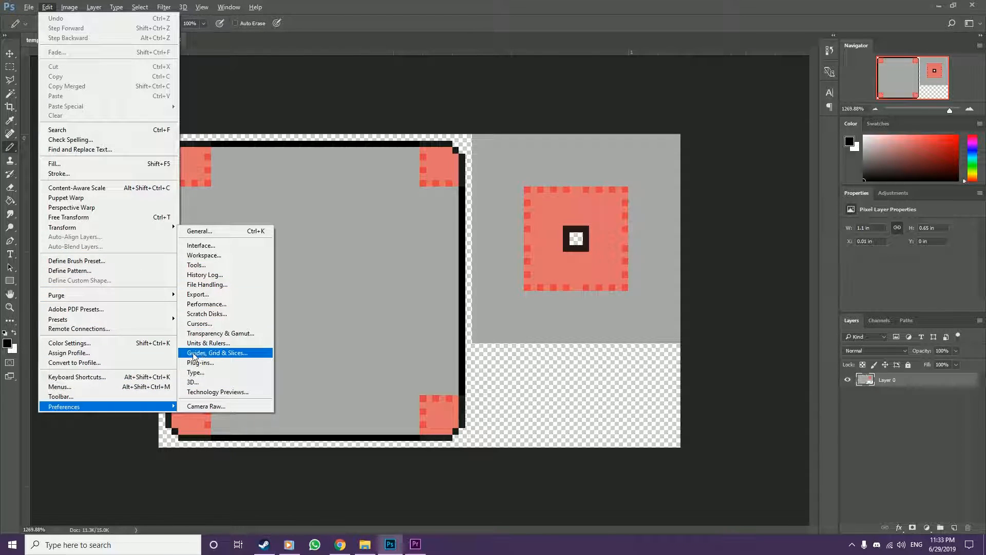
left_click(225, 355)
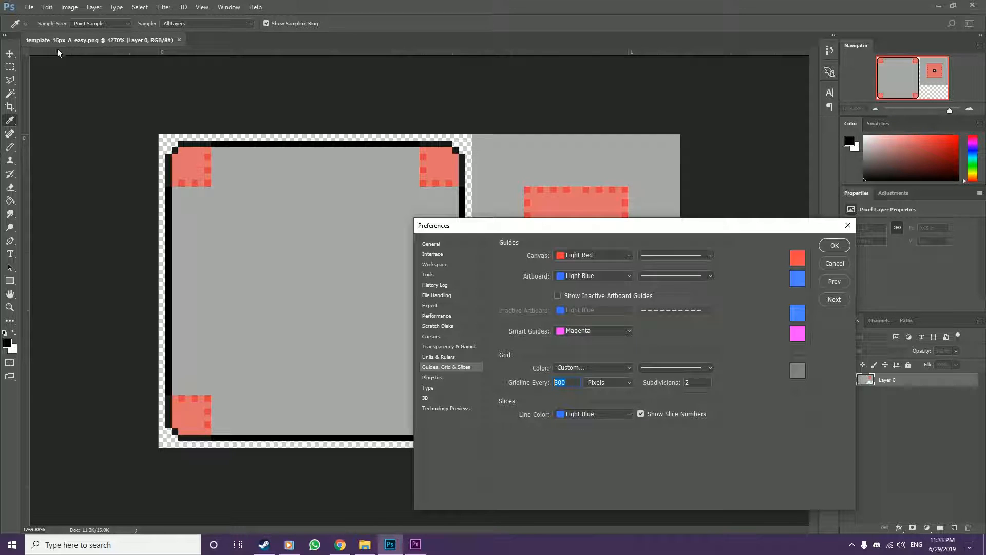
type("16")
key("Tab")
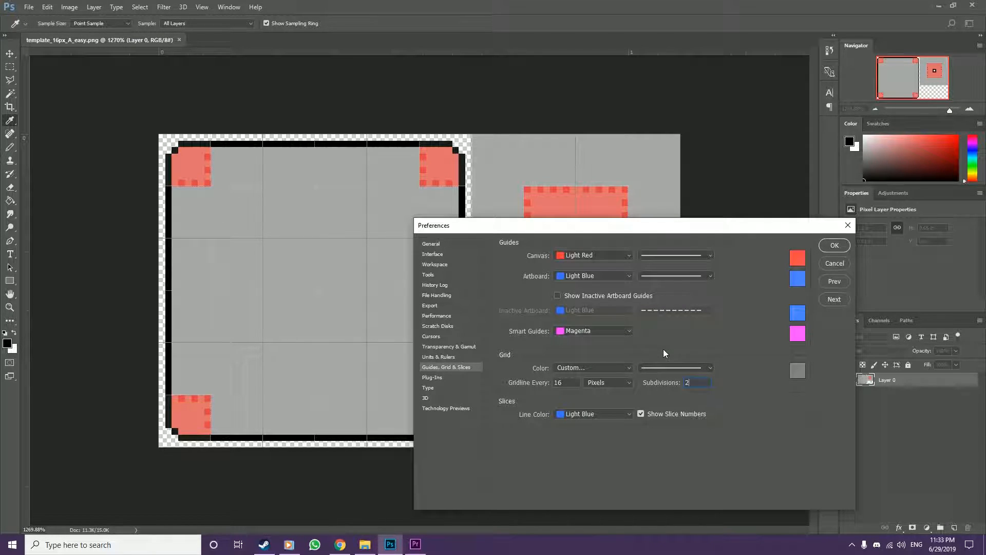
left_click(833, 246)
Step: Try black pencil strokes at the corners, edges and centre of the large tile area, undoing each one
key("b")
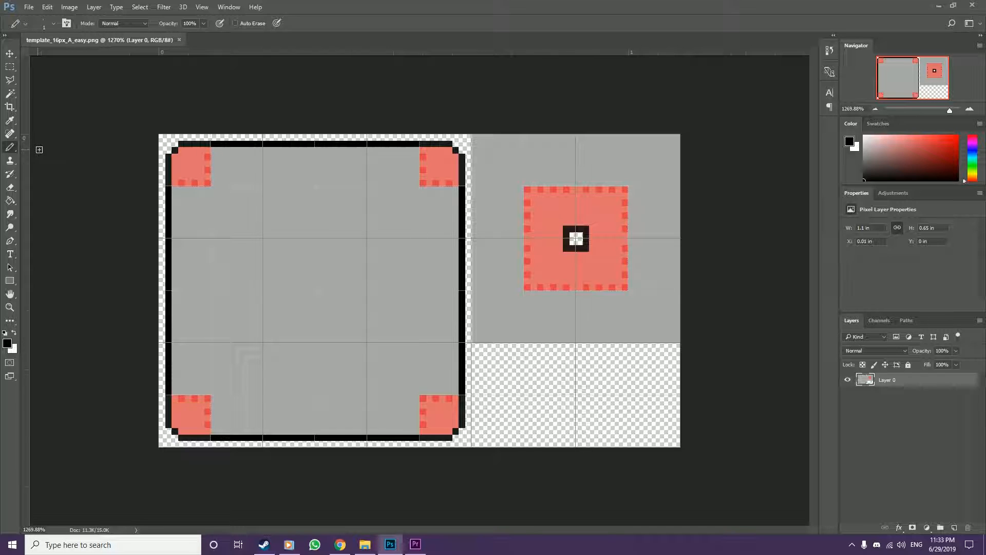
left_click_drag(222, 165, 185, 169)
key("ctrl+z")
mouse_move(429, 174)
left_mouse_down()
mouse_move(426, 197)
mouse_move(403, 162)
left_mouse_up()
key("ctrl+z")
left_click_drag(455, 373, 425, 363)
key("ctrl+z")
left_click_drag(233, 393, 226, 379)
key("ctrl+z")
mouse_move(305, 170)
left_mouse_down()
mouse_move(325, 170)
mouse_move(326, 149)
left_mouse_up()
key("ctrl+z")
left_click_drag(409, 272, 410, 262)
key("ctrl+z")
left_click_drag(332, 385, 282, 378)
key("ctrl+z")
mouse_move(235, 286)
left_mouse_down()
mouse_move(193, 293)
mouse_move(240, 272)
left_mouse_up()
key("ctrl+z")
mouse_move(304, 273)
left_mouse_down()
mouse_move(335, 287)
mouse_move(288, 296)
mouse_move(324, 291)
left_mouse_up()
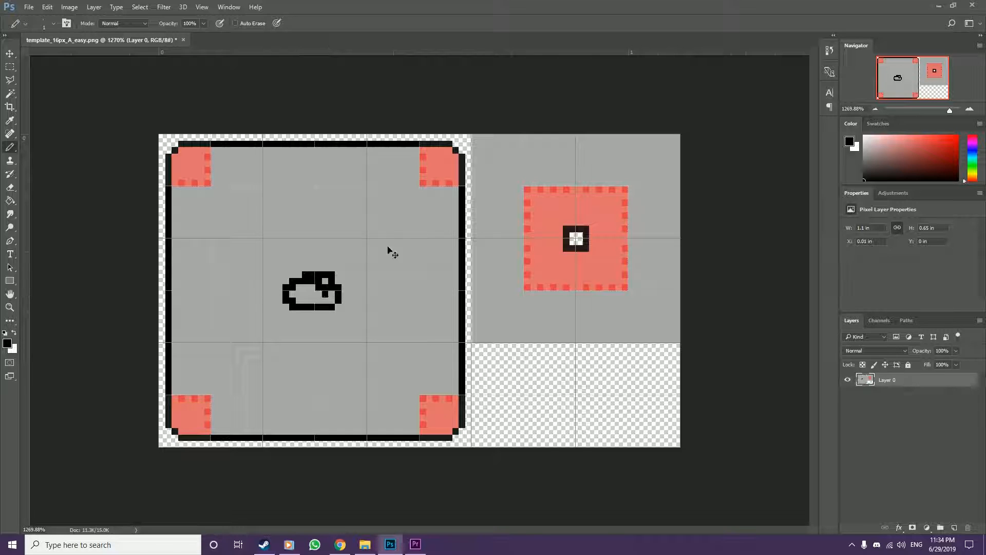
key("ctrl+z")
Step: Try short black pencil strokes around the edges of the red inner-corner square, undoing each one
left_click_drag(560, 193, 560, 187)
key("ctrl+z")
mouse_move(645, 189)
left_mouse_down()
mouse_move(623, 204)
mouse_move(639, 177)
left_mouse_up()
key("ctrl+z")
left_click_drag(617, 267, 624, 277)
key("ctrl+z")
mouse_move(542, 282)
left_mouse_down()
mouse_move(504, 286)
mouse_move(534, 282)
left_mouse_up()
key("ctrl+z")
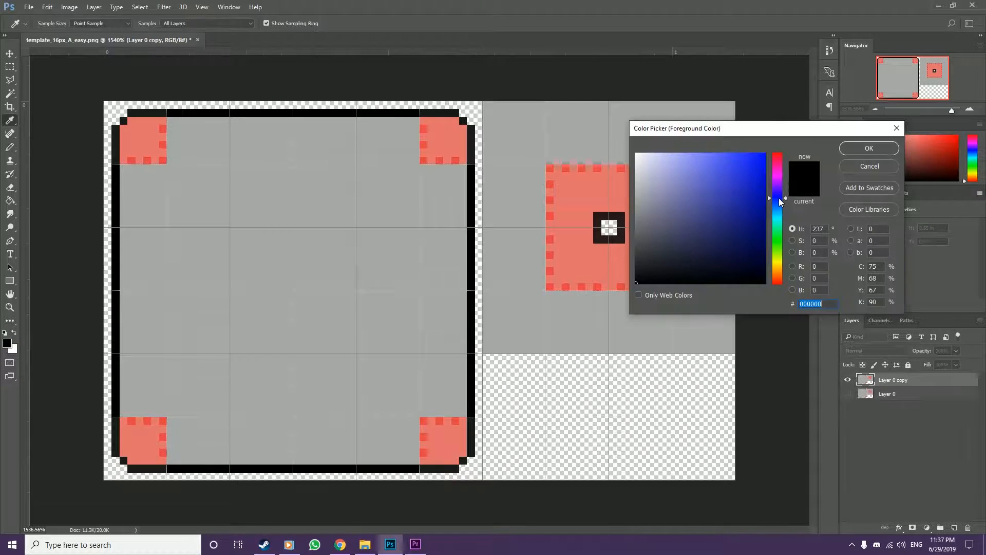
Step: Pick a pure blue foreground colour and pencil diagonal curves across the large tile's bottom-right, top-left and top-right corners
left_click(765, 153)
key("Return")
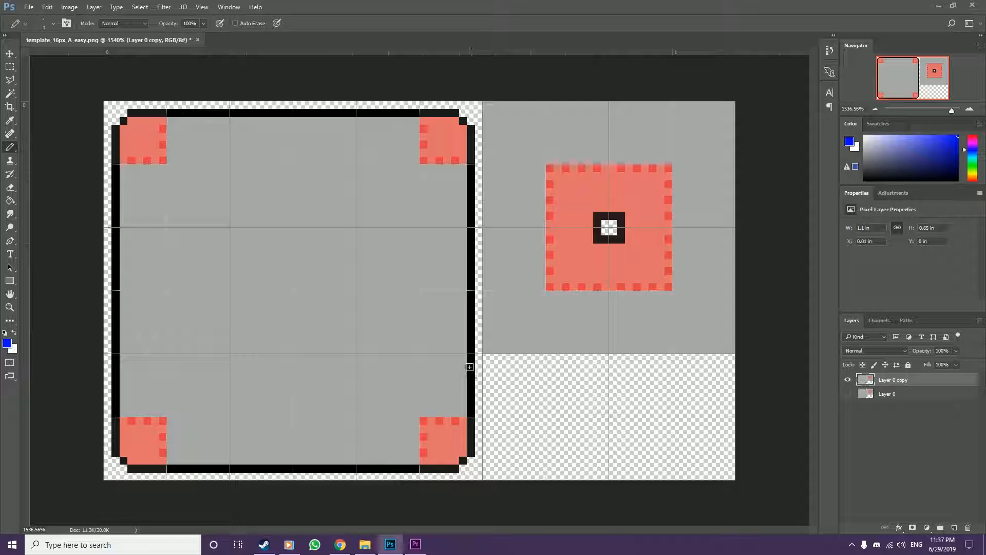
mouse_move(470, 363)
left_mouse_down()
mouse_move(409, 419)
mouse_move(374, 468)
mouse_move(359, 469)
left_mouse_up()
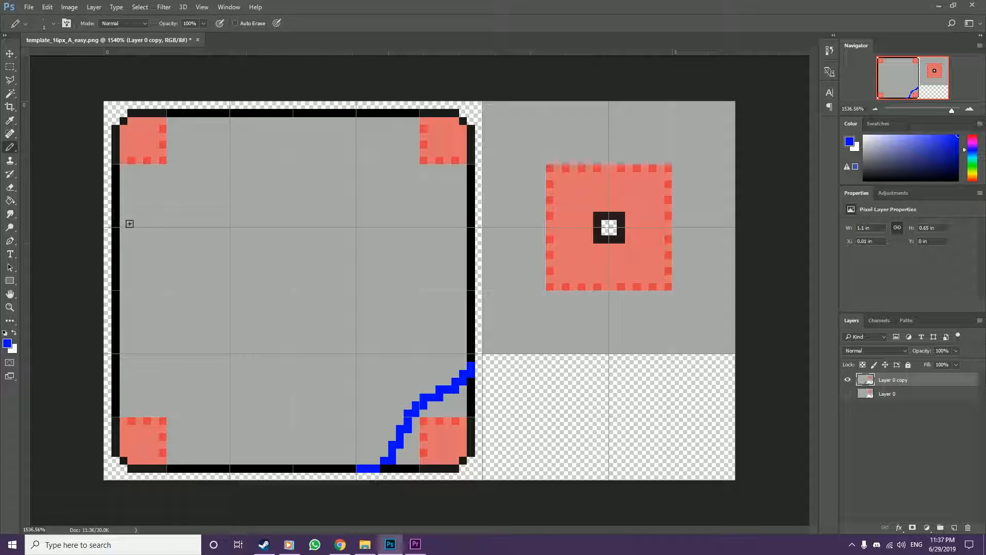
mouse_move(117, 223)
left_mouse_down()
mouse_move(138, 171)
mouse_move(225, 112)
left_mouse_up()
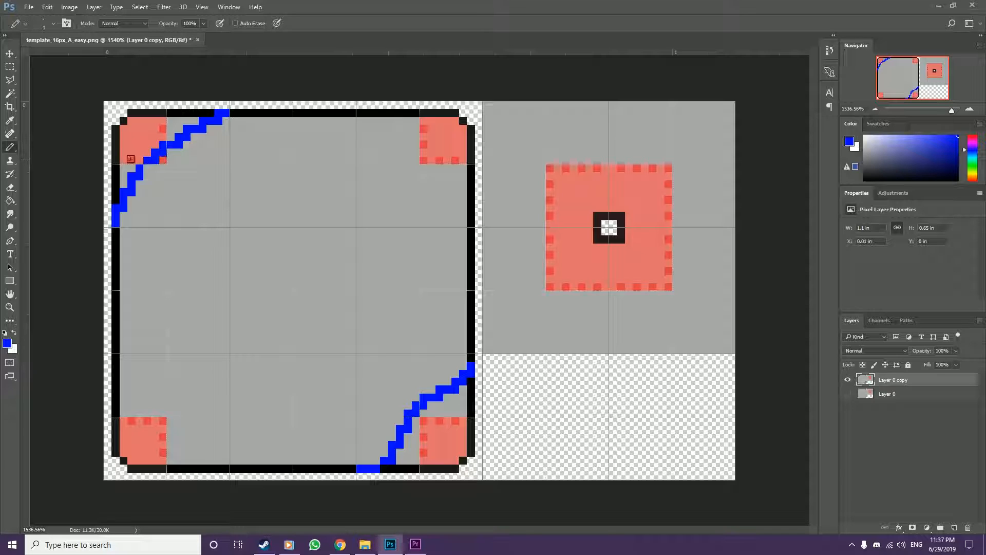
mouse_move(422, 113)
left_mouse_down()
mouse_move(463, 128)
mouse_move(472, 159)
left_mouse_up()
key("ctrl+z")
left_click_drag(421, 111, 472, 159)
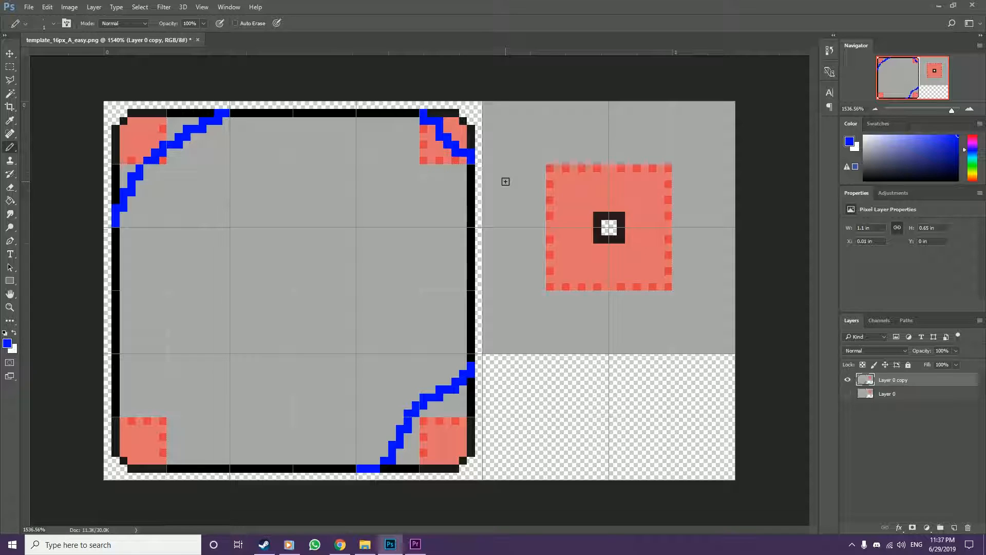
Step: Try blue pencil curves across the red inner-corner square and undo them
mouse_move(561, 222)
left_mouse_down()
mouse_move(550, 220)
mouse_move(564, 189)
mouse_move(594, 171)
mouse_move(639, 179)
mouse_move(673, 218)
left_mouse_up()
key("ctrl+z")
left_click_drag(668, 215, 620, 165)
key("ctrl+z")
key("ctrl+z")
key("ctrl+z")
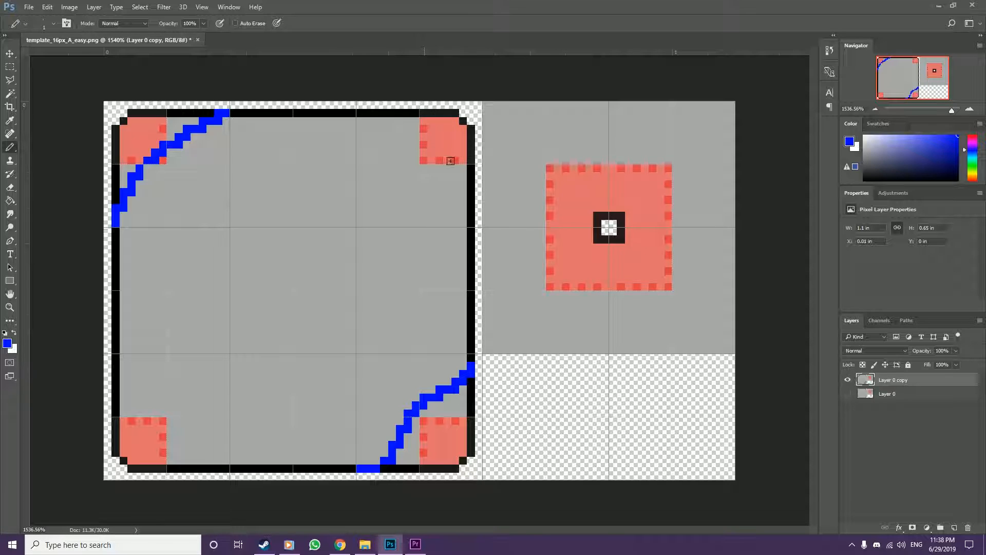
Step: Try a wider blue curve across the large tile's top-right corner and undo the blue strokes
mouse_move(360, 113)
left_mouse_down()
mouse_move(406, 113)
mouse_move(338, 113)
mouse_move(406, 113)
mouse_move(361, 113)
mouse_move(391, 112)
mouse_move(404, 130)
mouse_move(401, 115)
mouse_move(358, 114)
mouse_move(419, 123)
mouse_move(367, 113)
mouse_move(388, 127)
mouse_move(388, 113)
mouse_move(431, 117)
mouse_move(483, 163)
left_mouse_up()
key("ctrl+z")
key("ctrl+z")
key("ctrl+z")
key("ctrl+z")
key("ctrl+z")
key("ctrl+z")
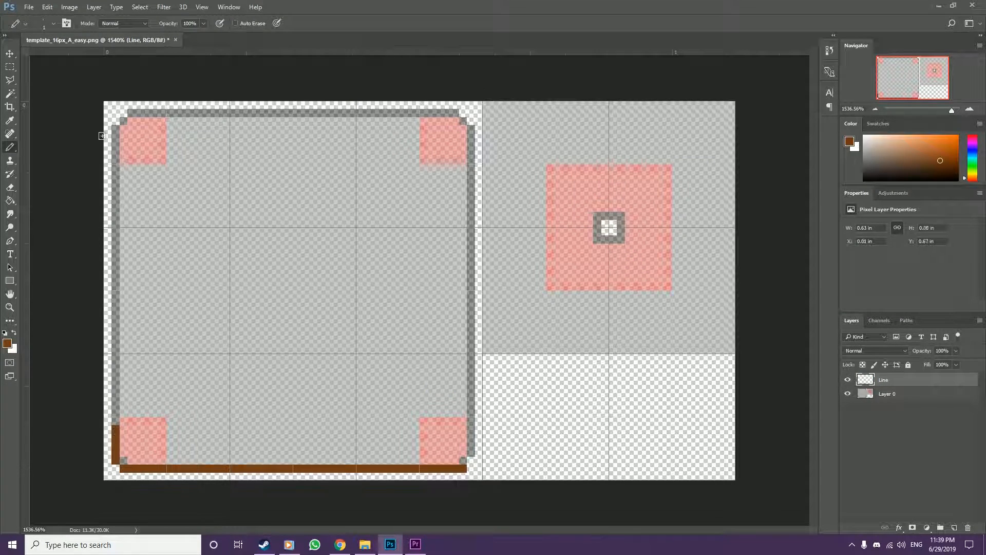
Step: Draw the large tile's brown outline on the Line layer, with rounded top corners and a second line above the bottom edge
left_click(449, 123, "shift")
left_click(471, 461, "shift")
left_click(116, 425, "shift")
left_click(459, 436, "shift")
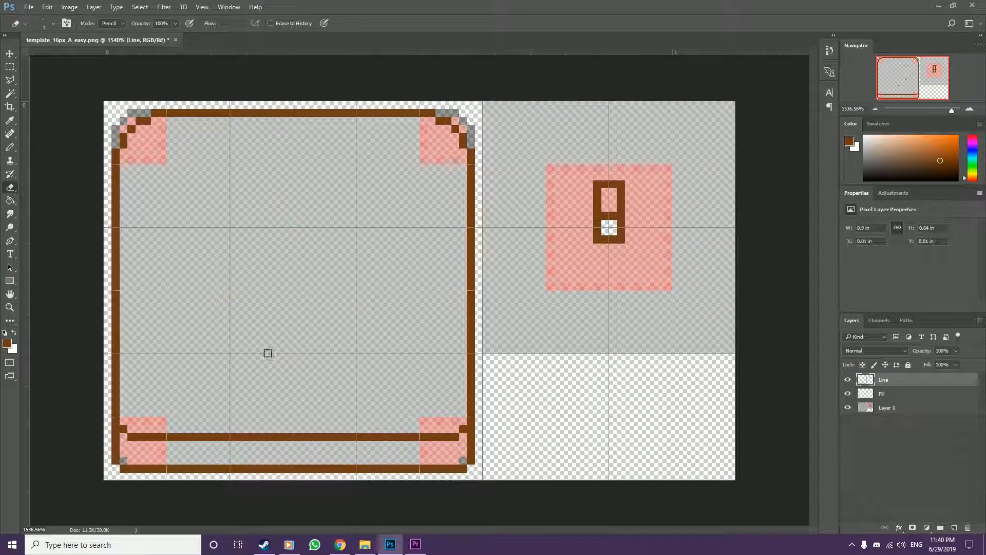
Step: Pencil horizontal plank lines and short joints inside the tile areas and adjust their hue and saturation
key("b")
left_click_drag(234, 326, 353, 326)
mouse_move(233, 286)
left_mouse_down()
mouse_move(352, 287)
mouse_move(233, 263)
mouse_move(352, 231)
left_mouse_up()
key("ctrl+u")
left_click_drag(659, 219, 670, 219)
left_click_drag(658, 243, 673, 246)
Step: Rename the plank layer as boards and adjust its hue and saturation
left_click(773, 162)
double_click(886, 380)
type("boards")
key("Return")
key("ctrl+u")
Step: Duplicate the plank pattern across both tile areas and merge the copies into the boards layer
left_click_drag(270, 282, 271, 155)
left_click_drag(420, 363, 673, 363)
key("ctrl+e")
key("ctrl+e")
key("ctrl+e")
key("ctrl+e")
Step: Erase the plank lines below the inner-corner area, along the large tile's top and bottom, and in the gap between both areas
key("e")
left_click_drag(479, 358, 731, 358)
left_click_drag(731, 389, 479, 389)
left_click_drag(479, 412, 731, 413)
left_click_drag(446, 113, 108, 112)
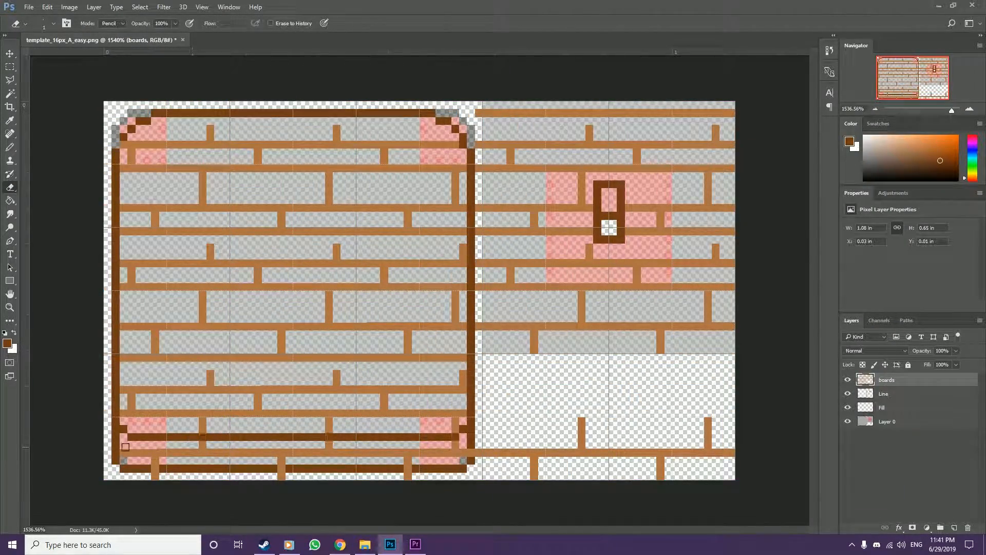
left_click_drag(167, 453, 463, 452)
left_click_drag(479, 113, 478, 326)
Step: Vary the vertical plank joints on the boards layer by erasing some pixels and pencilling in others
left_click(337, 251, "alt")
left_click_drag(336, 247, 337, 255)
key("b")
left_click(210, 122)
left_click(337, 365)
left_click_drag(463, 373, 463, 382)
left_click_drag(455, 176, 455, 184)
left_click(589, 239)
left_click(510, 271)
Step: Pick a light tan colour and fill both tile areas behind the planks on the Fill layer
left_click(883, 407)
left_click(903, 144)
left_click_drag(123, 460, 463, 460)
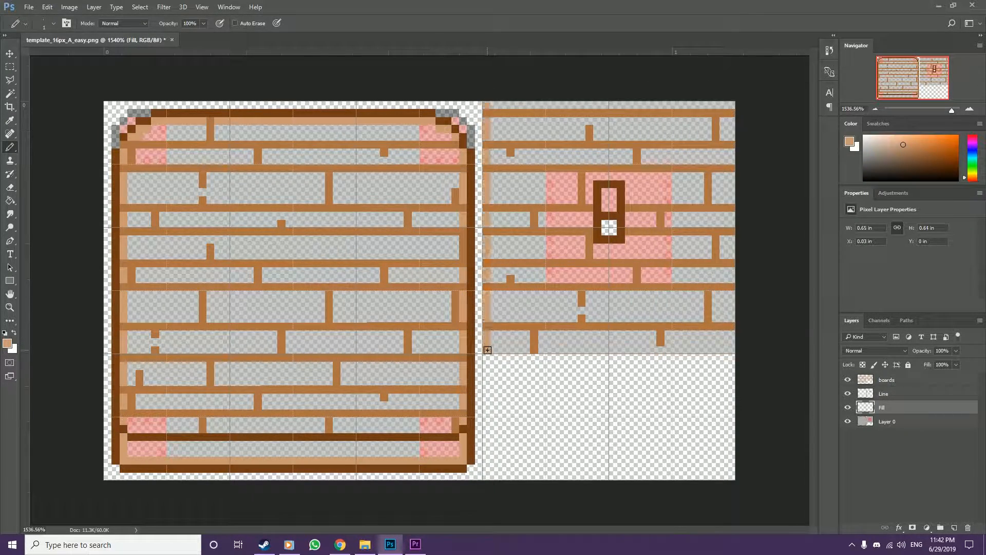
key("g")
left_click(293, 251)
Step: Round the corners of the small inner outline and touch up the large outline's corner pixels on the Line layer
key("e")
left_click(883, 393)
left_click(598, 184)
key("b")
left_click(123, 144)
Step: Move the Line layer above the boards layer and hide the grid
left_click_drag(883, 394, 884, 375)
key("ctrl+h")
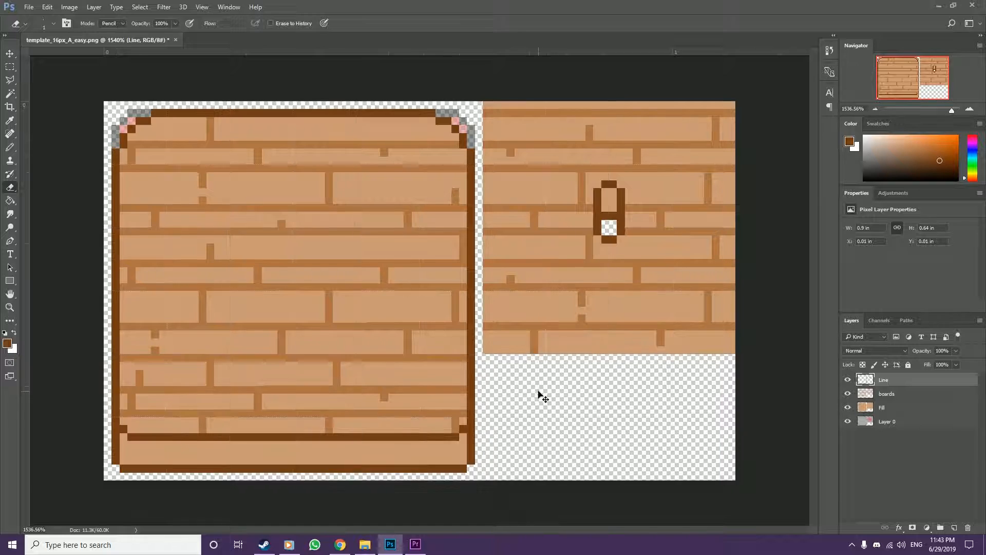
Step: Add short vertical plank joints to the large tile's bottom strip on the boards layer
left_click(886, 394)
left_click_drag(132, 445, 131, 452)
left_click_drag(392, 444, 392, 453)
scroll(471, 409, "down", 9)
scroll(471, 409, "up", 8)
Step: Move Layer 0 to the top of the layer stack and set its blend mode to Overlay
left_click(885, 380)
left_click(914, 422)
mouse_move(925, 421)
left_mouse_down()
mouse_move(946, 412)
mouse_move(934, 375)
left_mouse_up()
mouse_move(958, 363)
left_mouse_down()
mouse_move(915, 362)
mouse_move(958, 362)
left_mouse_up()
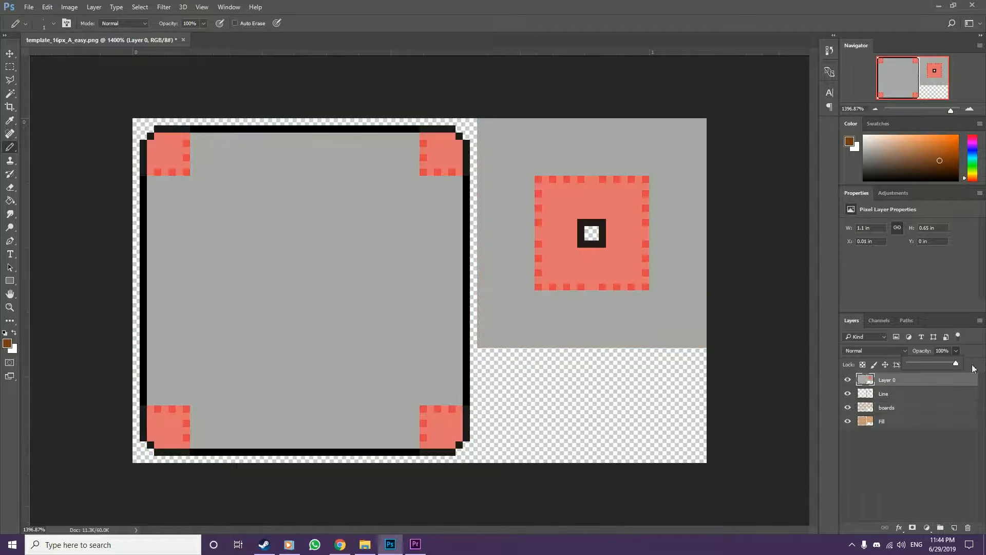
left_click(863, 347)
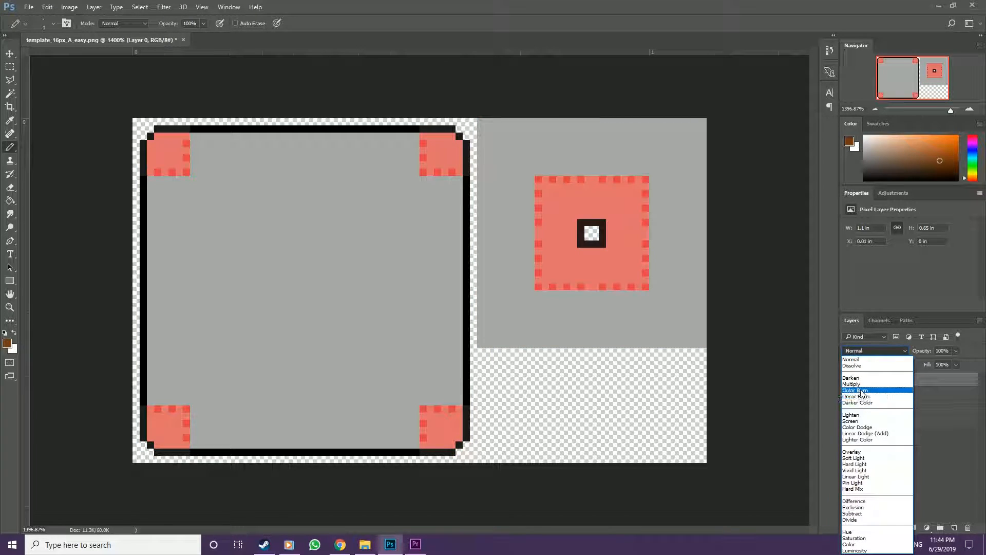
left_click(868, 452)
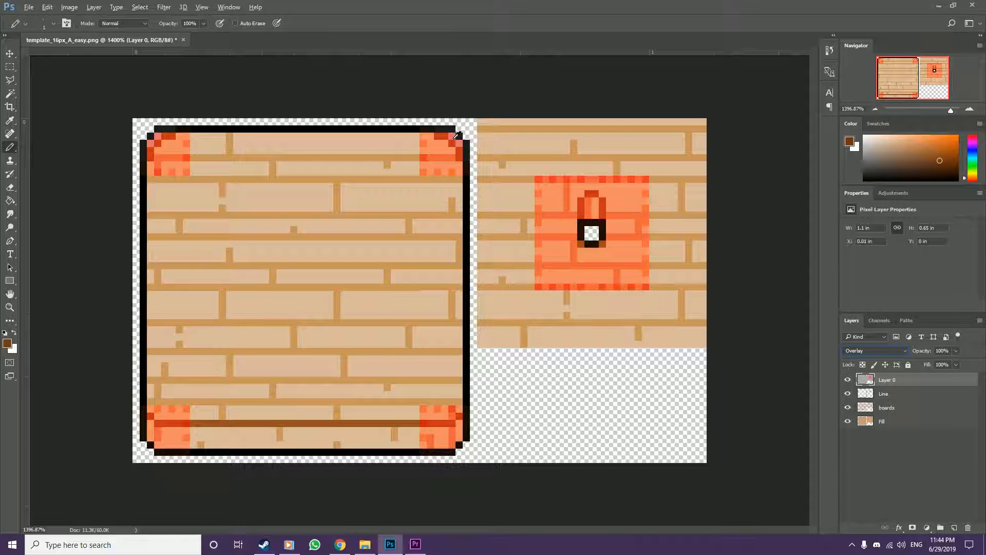
Step: Examine how the drawn outline fits within the template's red top-right corner area
left_click(12, 67)
scroll(464, 136, "up", 3)
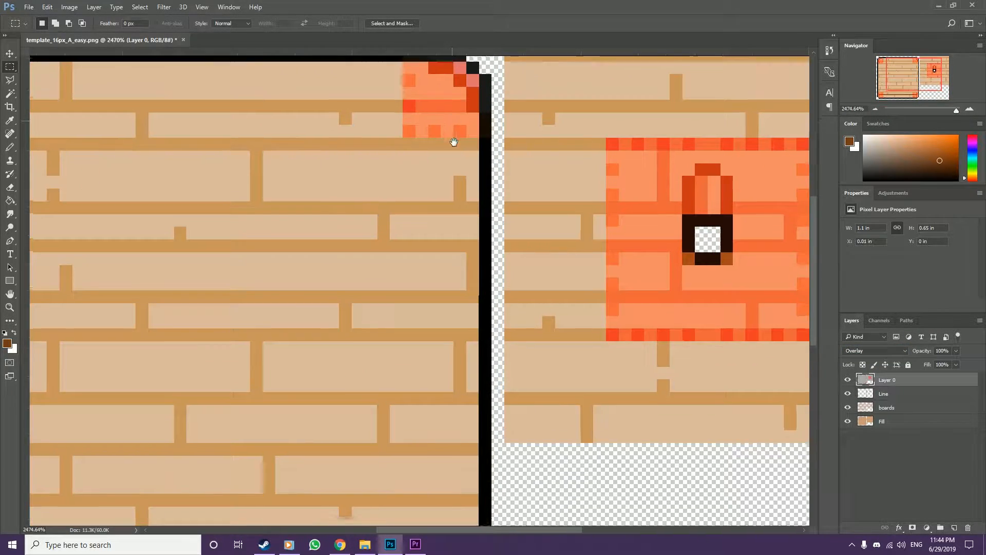
scroll(456, 134, "up", 2)
scroll(457, 141, "up", 1)
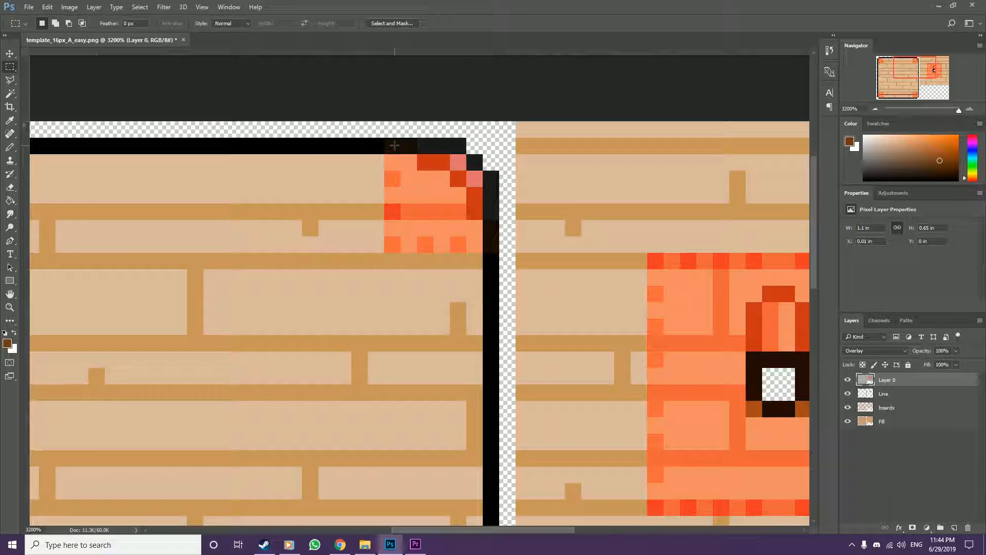
scroll(474, 238, "down", 3)
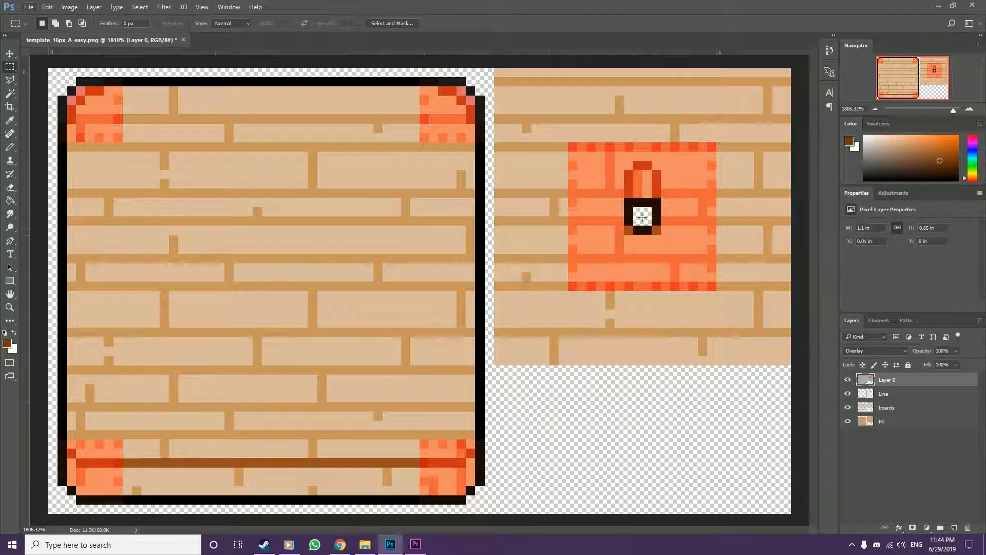
Step: Examine how the knothole outline fits within the template's red area at the centre of the small tile
scroll(691, 166, "up", 2)
left_click_drag(614, 166, 534, 194)
key("e")
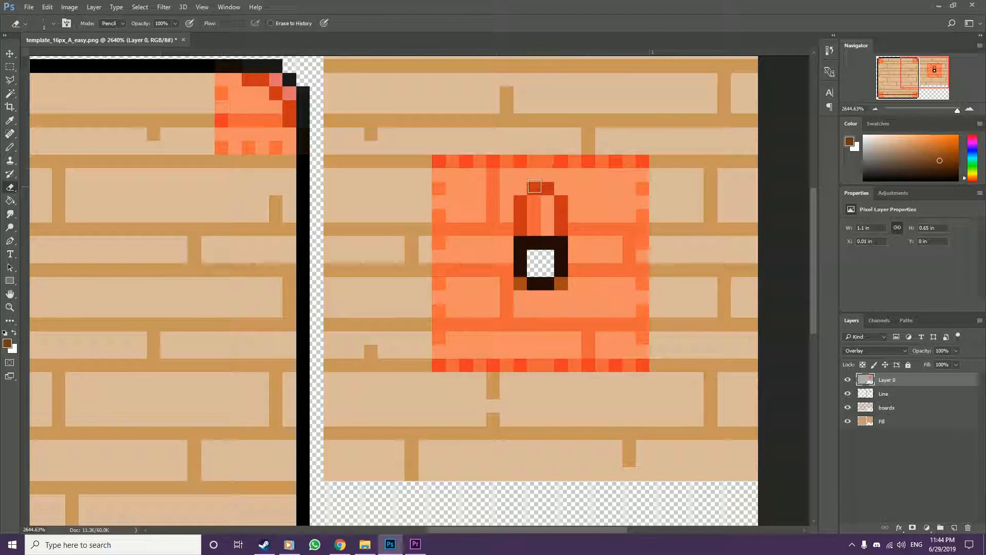
scroll(520, 234, "up", 1)
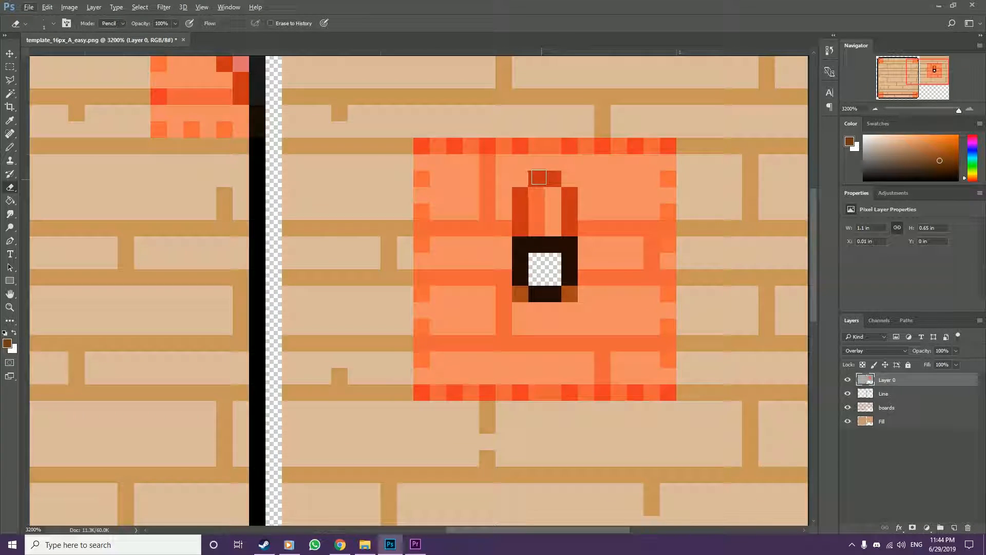
key("ctrl+z")
scroll(476, 190, "down", 5)
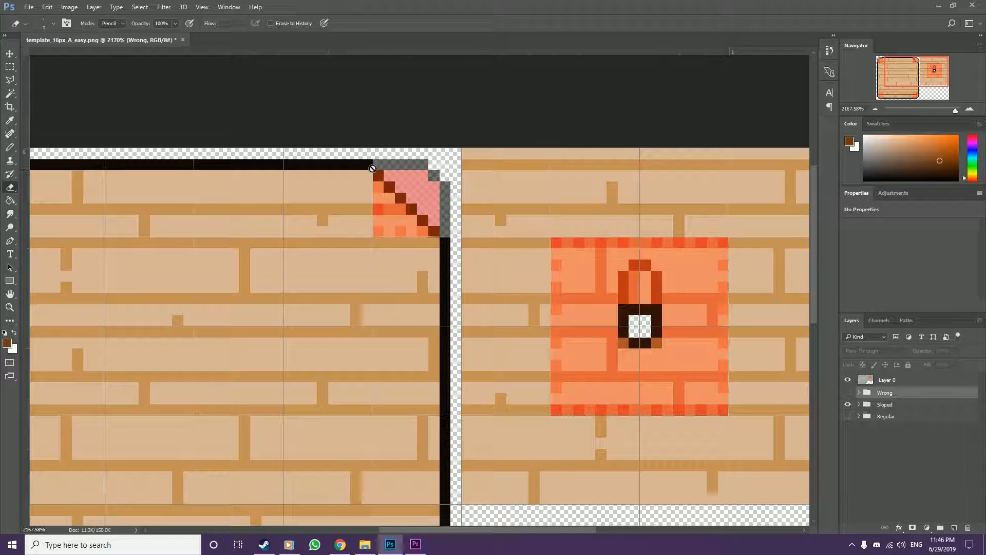
Step: Compare the Wrong, Sloped and Regular corner versions against the template's red corner area by showing one layer group at a time
scroll(399, 178, "up", 2)
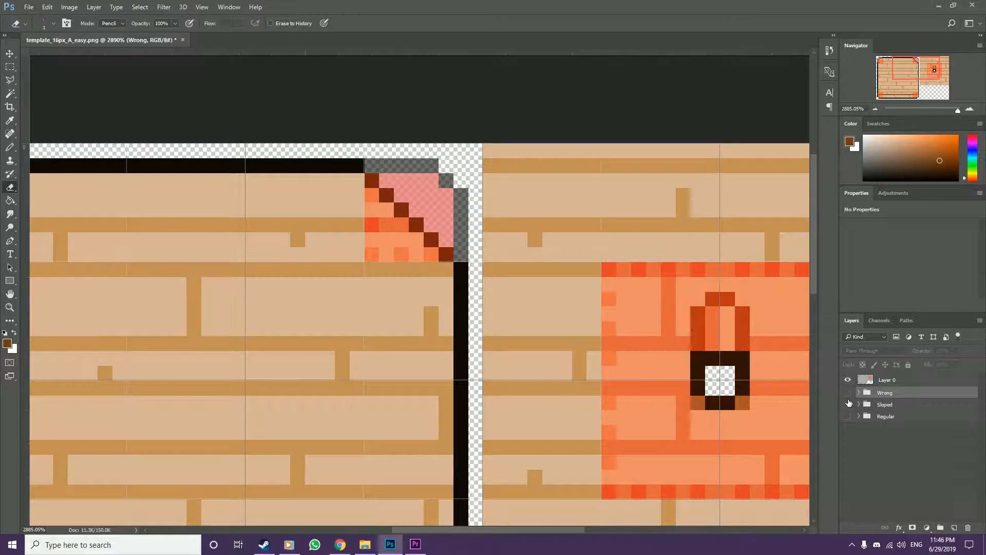
left_click(847, 404)
left_click(847, 393)
scroll(288, 270, "down", 2)
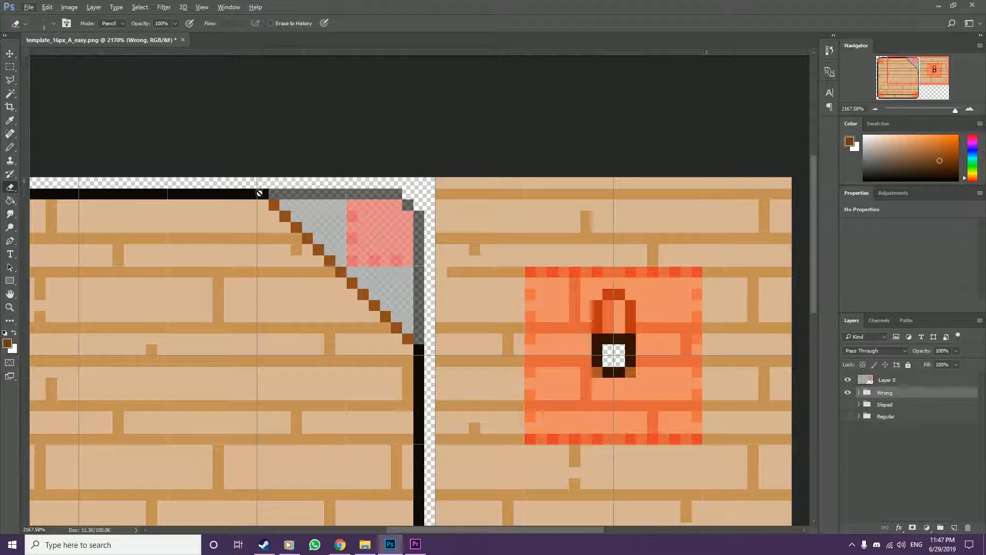
left_click(847, 392)
left_click(847, 405)
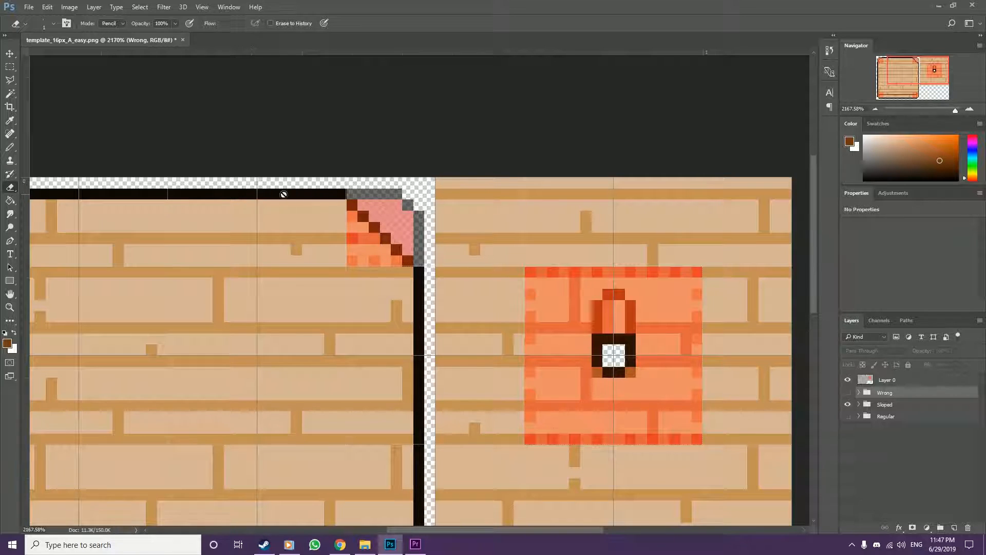
left_click(847, 404)
left_click(847, 416)
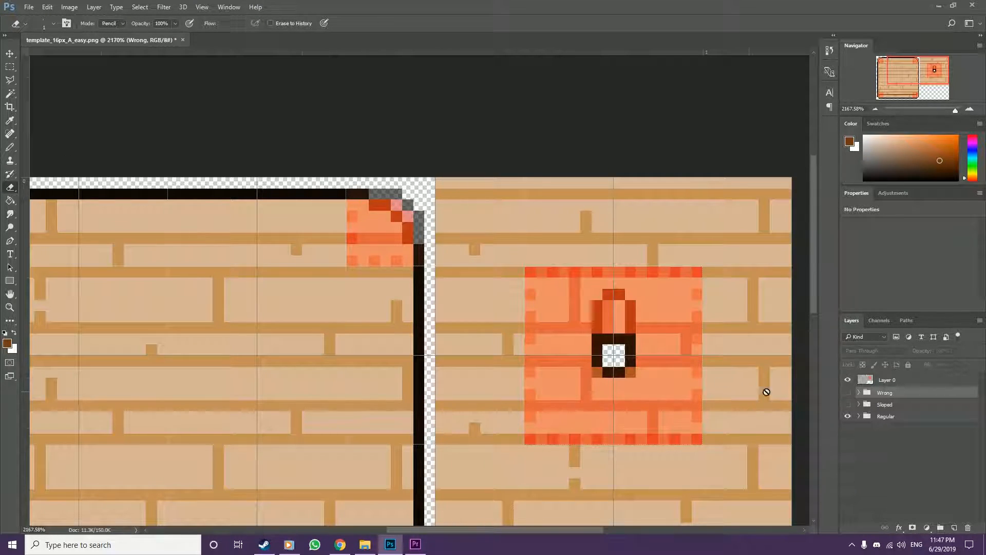
left_click(847, 392)
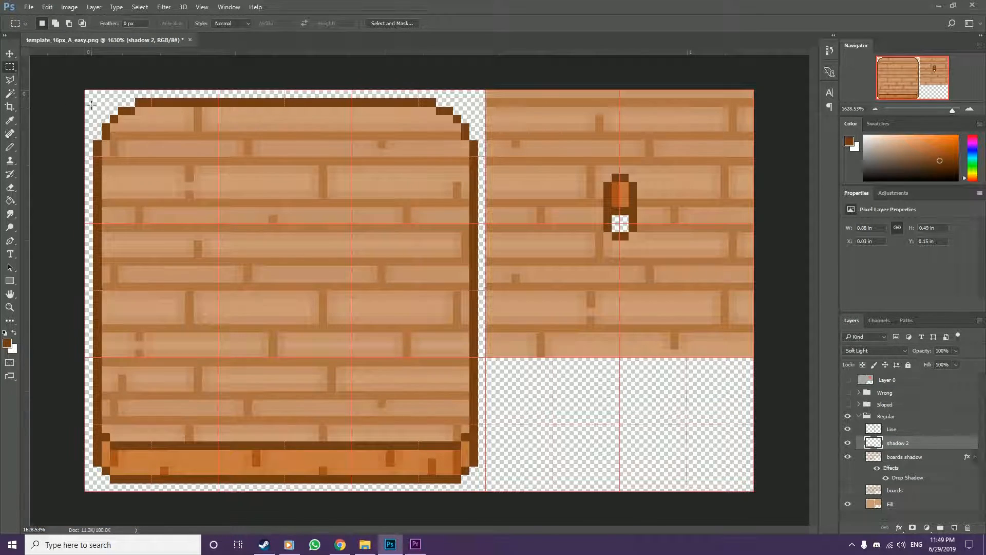
Step: Outline individual grid cells of the large tile with rectangular selections to examine how it divides into separate tiles
left_click_drag(86, 90, 219, 224)
left_click_drag(218, 90, 352, 224)
left_click(353, 225)
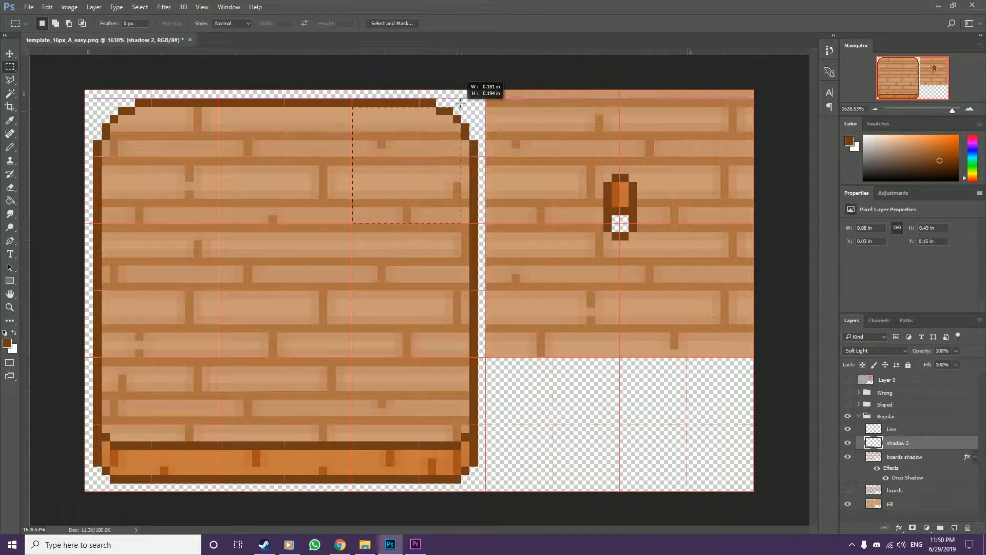
left_click_drag(219, 224, 352, 357)
left_click(353, 357)
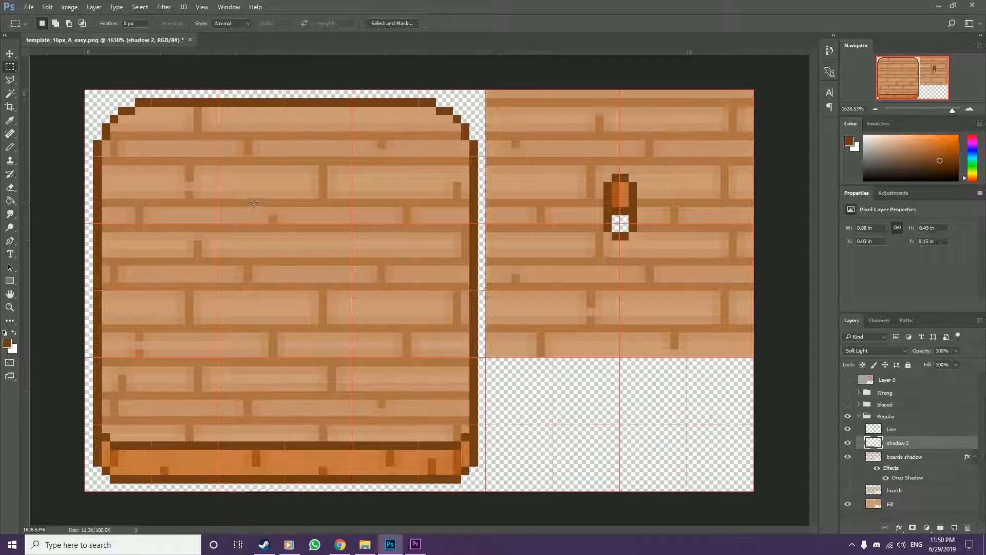
left_click_drag(353, 223, 483, 96)
left_click(483, 125)
scroll(667, 163, "down", 2)
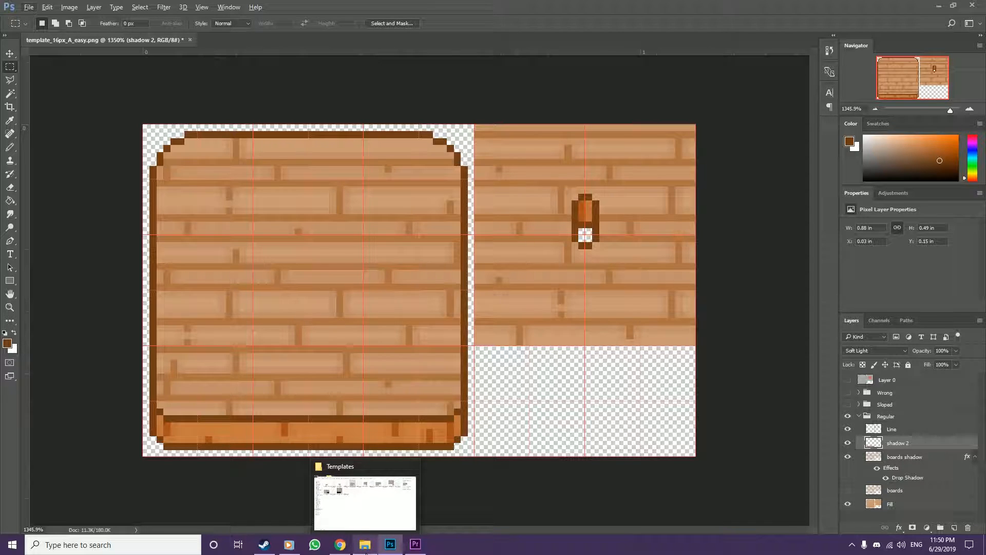
Step: Switch to the Templates images in Photos and go from template_16px_A_easy.png to a magnified view of template_16px_A_layout.png
left_click(366, 550)
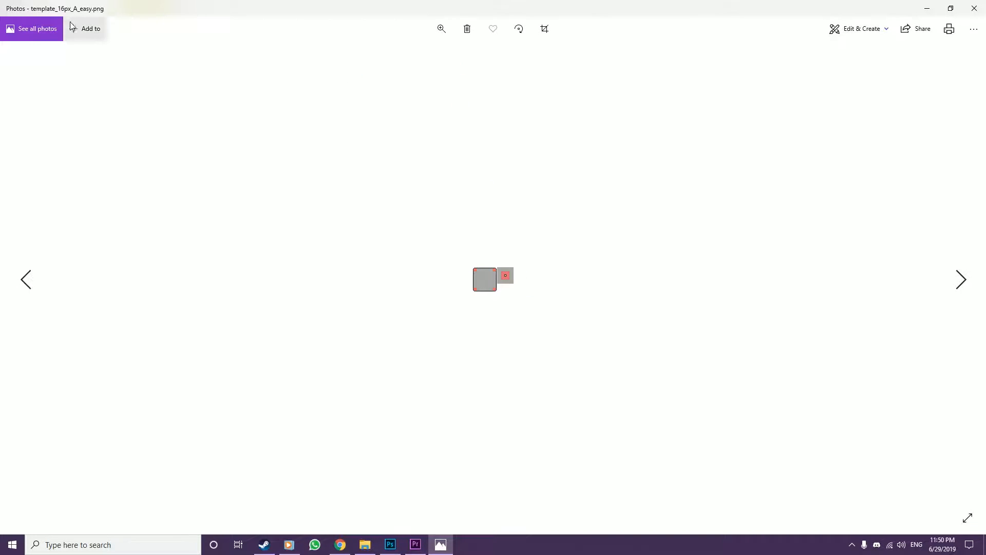
left_click(960, 280)
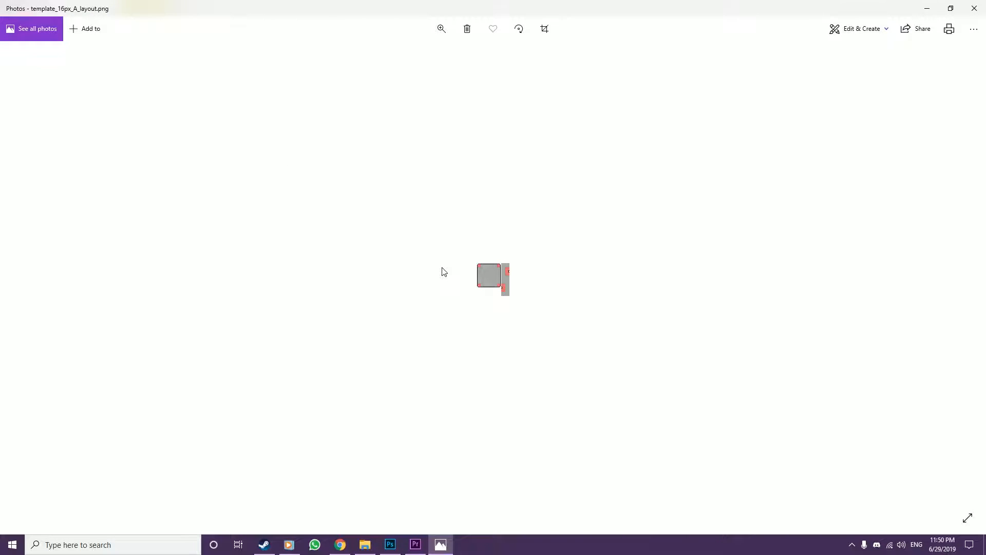
left_click(441, 29)
left_click_drag(396, 53, 565, 90)
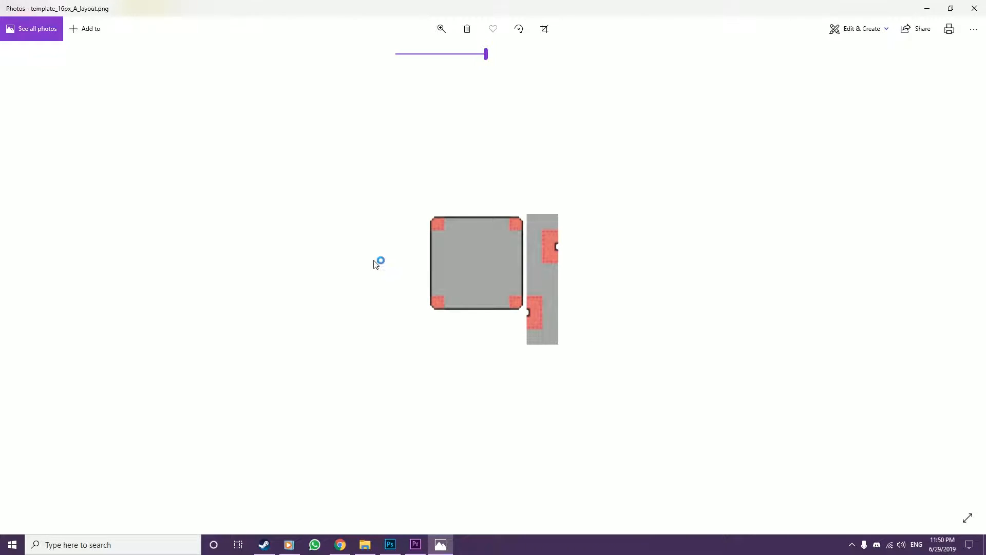
Step: Outline the right half of the small tile in Photoshop, and compare the easy template with template_16px_A_layout.png in Photos
left_click(389, 543)
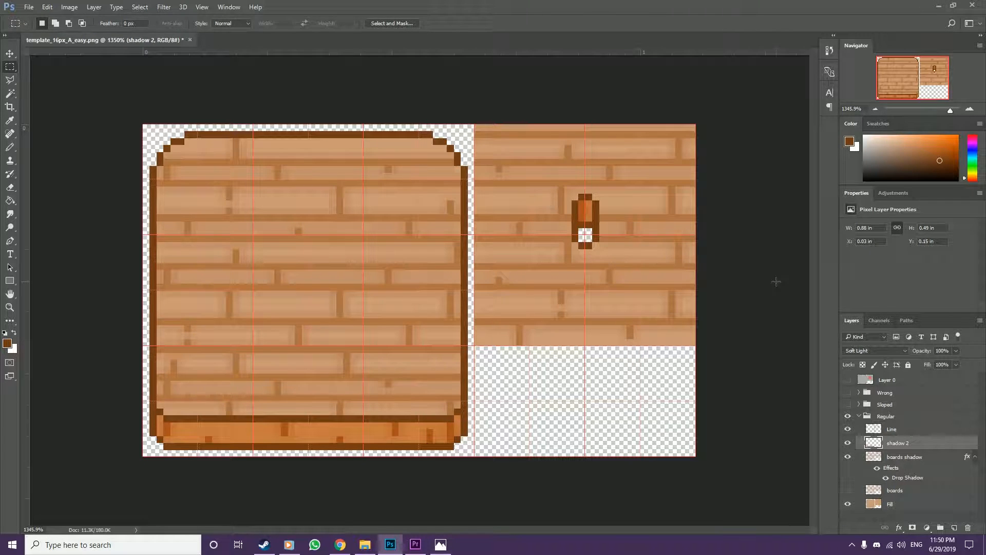
left_click_drag(587, 123, 697, 347)
key("alt+Tab")
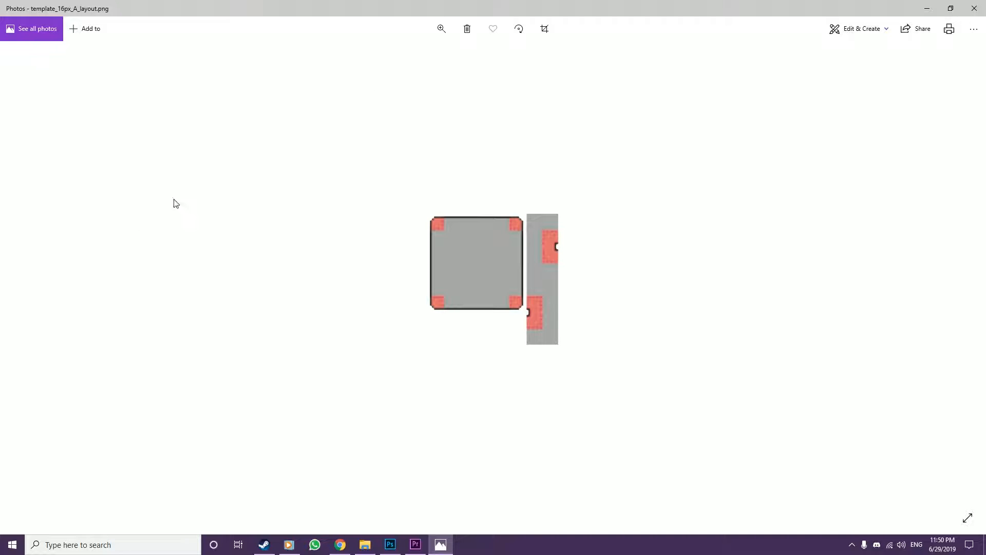
left_click(441, 29)
left_click_drag(446, 53, 341, 180)
left_click(341, 180)
key("Left")
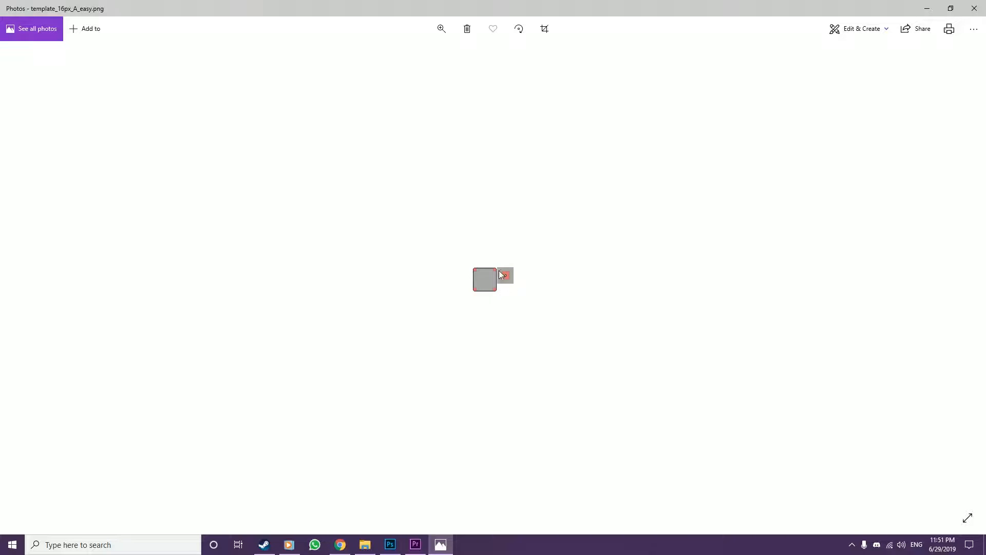
key("Right")
key("Left")
key("alt+Tab")
Step: Extend the canvas downward from a top-centre anchor to a height of 80 pixels
left_click(69, 7)
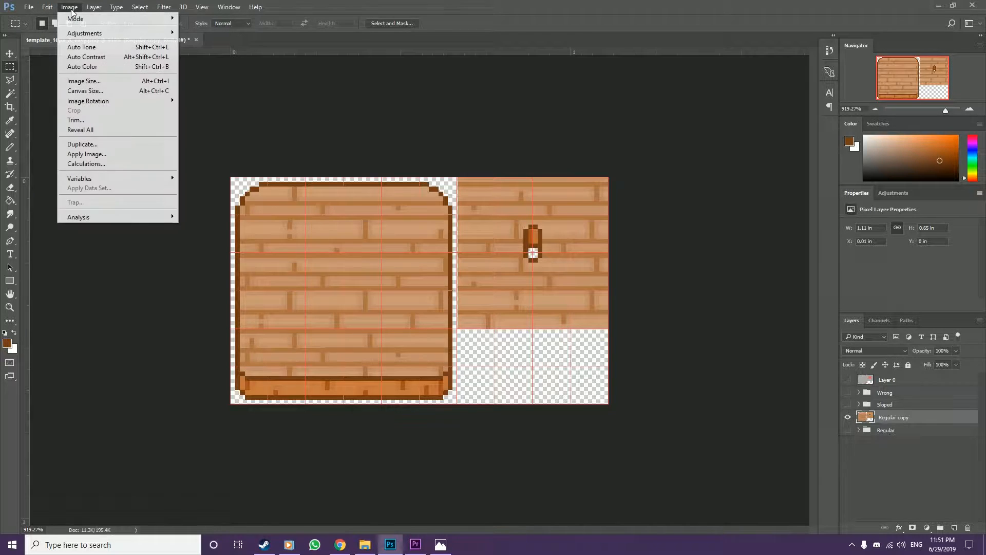
left_click(94, 92)
left_click(524, 189)
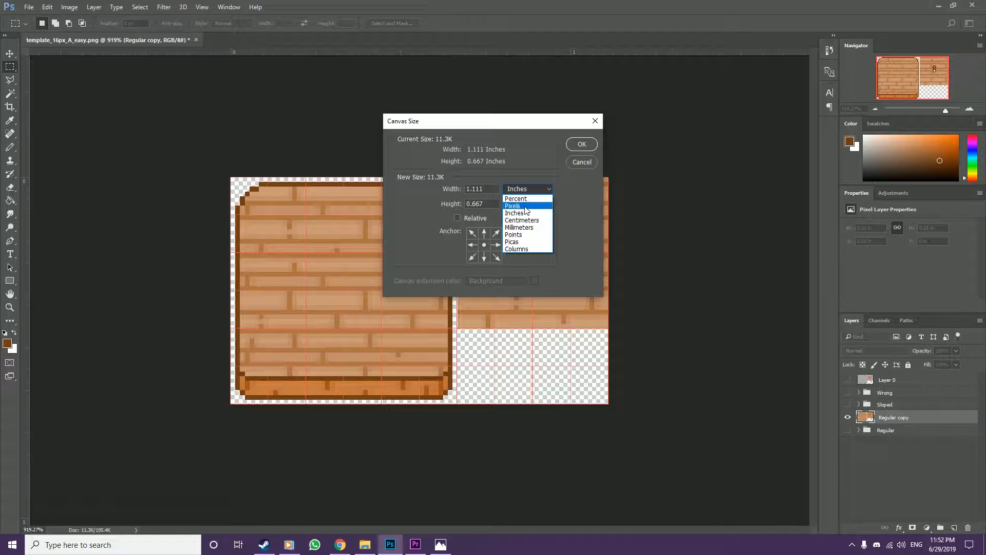
left_click(524, 206)
left_click(484, 233)
key("Tab")
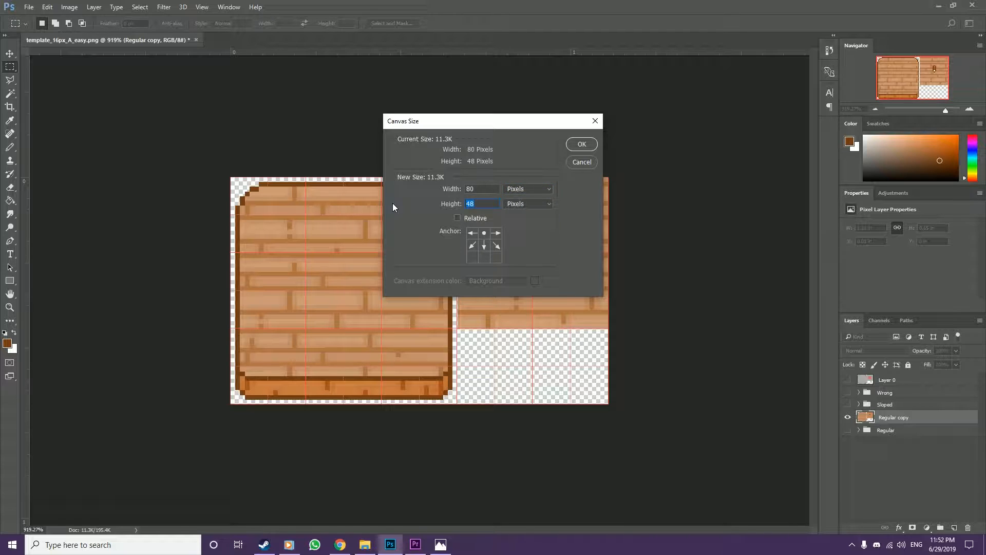
type("80")
key("Return")
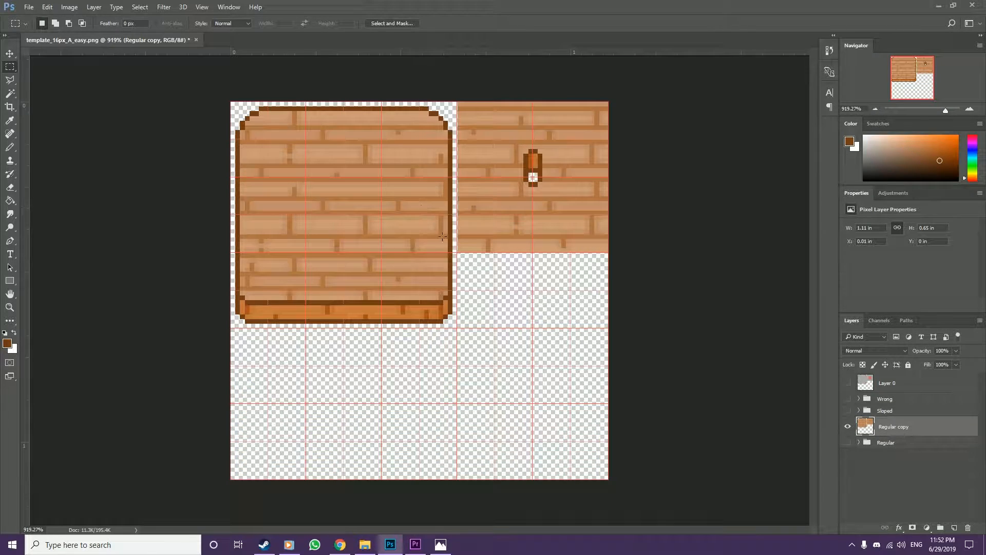
Step: Move the right half of the small plank tile directly beneath its left half on the Regular copy layer
scroll(579, 192, "up", 2)
left_click_drag(664, 77, 540, 331)
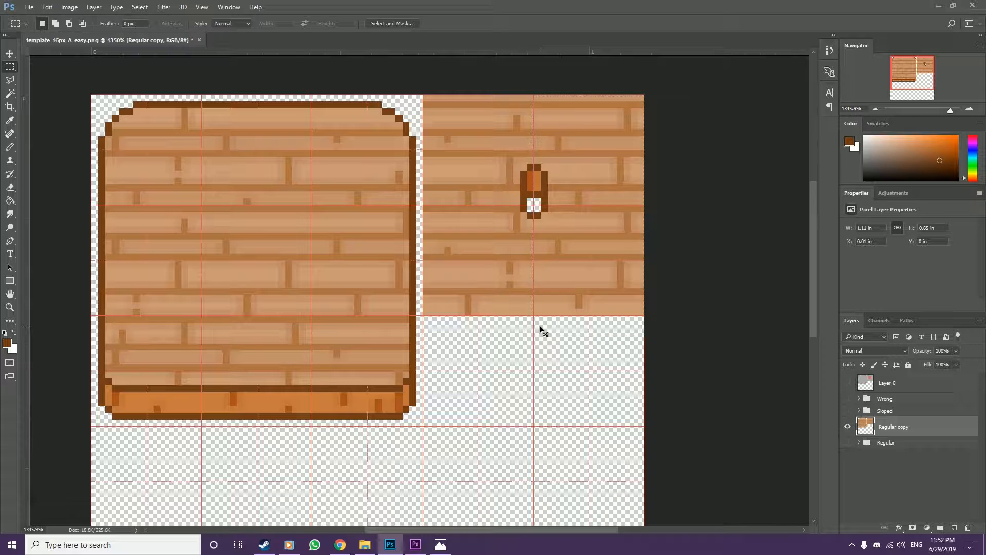
key("ctrl+t")
left_click_drag(570, 155, 459, 376)
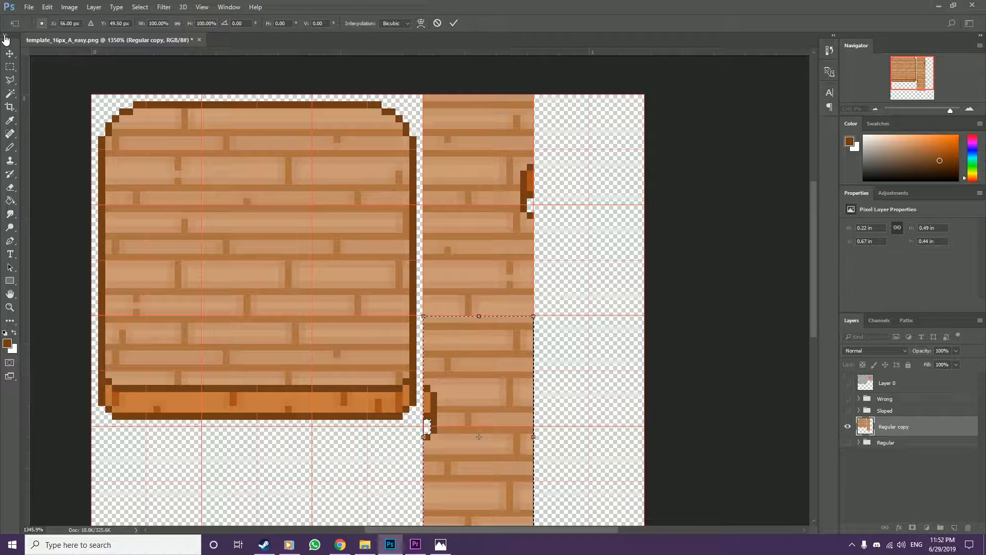
key("m")
left_click(454, 206)
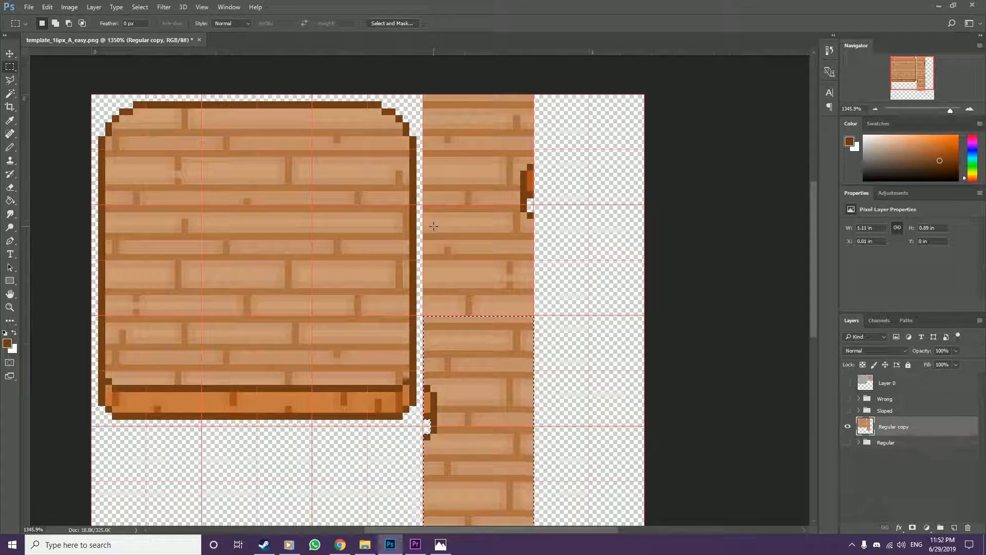
key("ctrl+0")
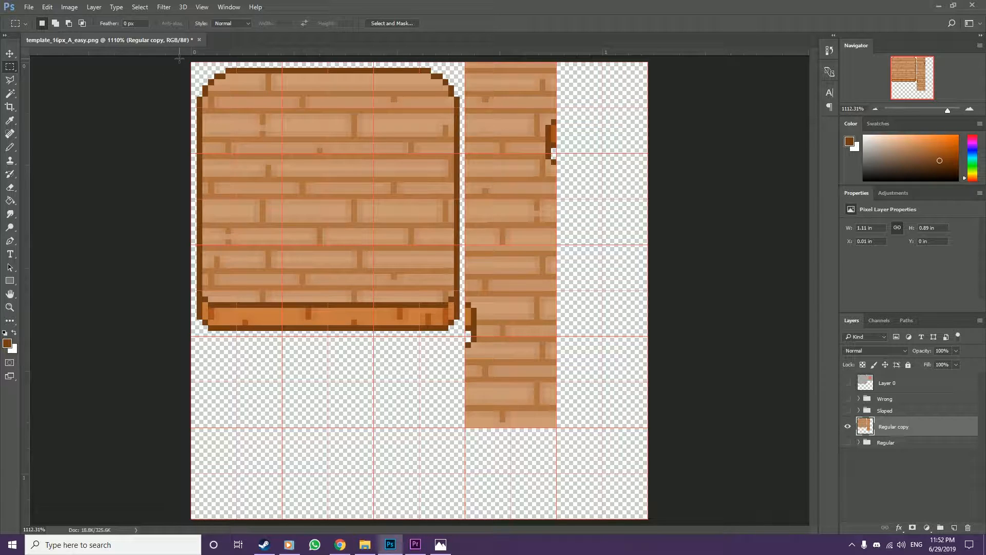
Step: Crop the canvas to the four-by-four grid cells covering the artwork, and check it against the Layer 0 template overlay
left_click_drag(191, 62, 598, 417)
left_click(71, 8)
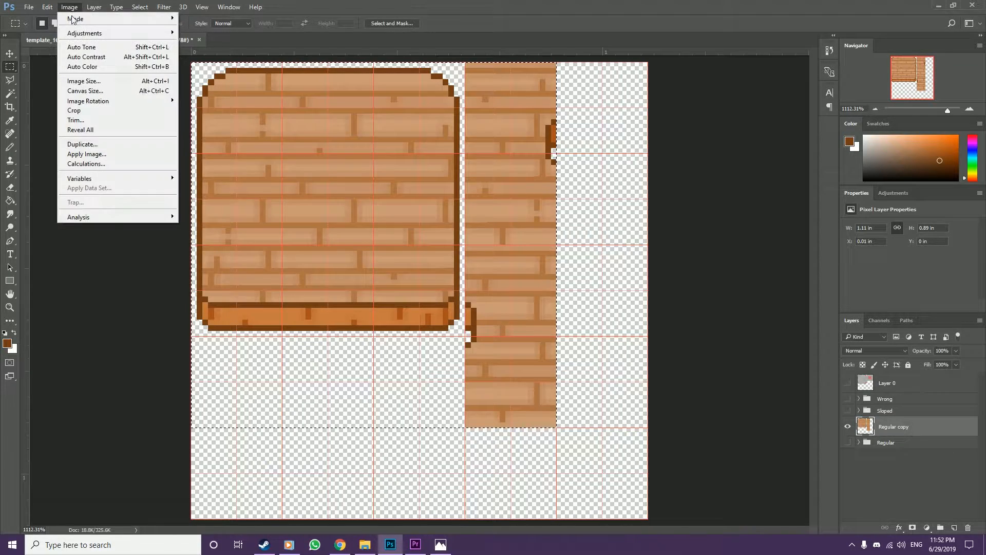
left_click(85, 111)
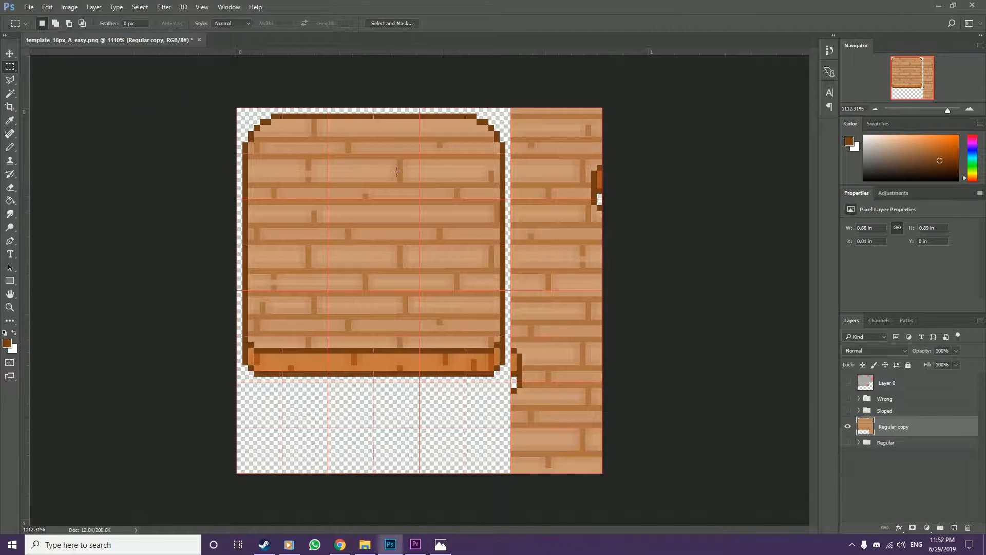
left_click(847, 382)
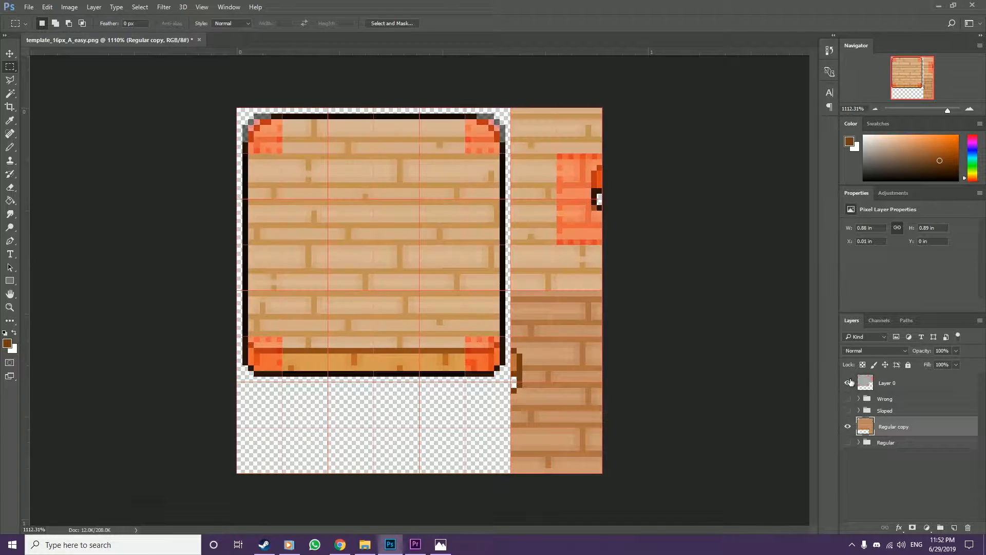
left_click(848, 383)
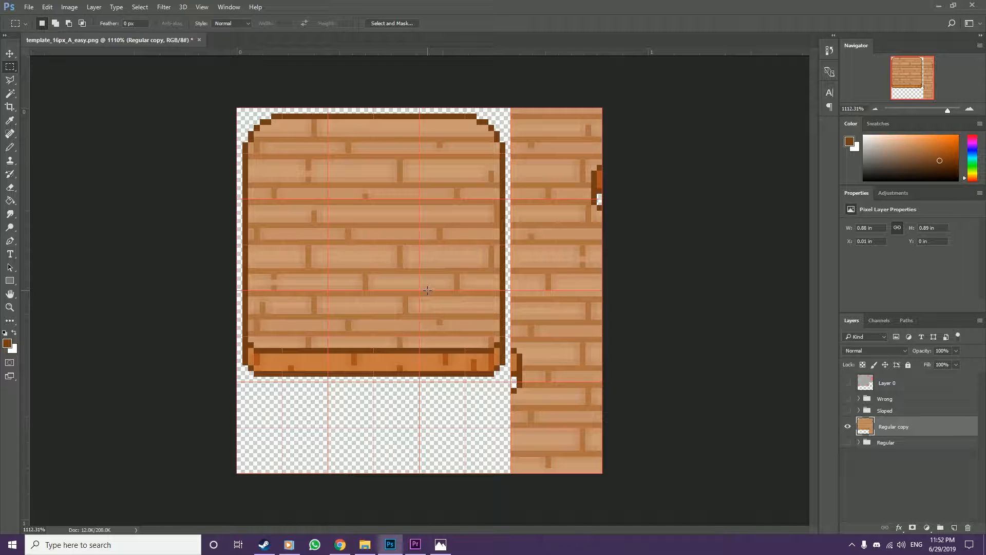
Step: Save the document in Photoshop format as Tutorial_WoodenFloor with Maximize Compatibility on
key("ctrl+shift+s")
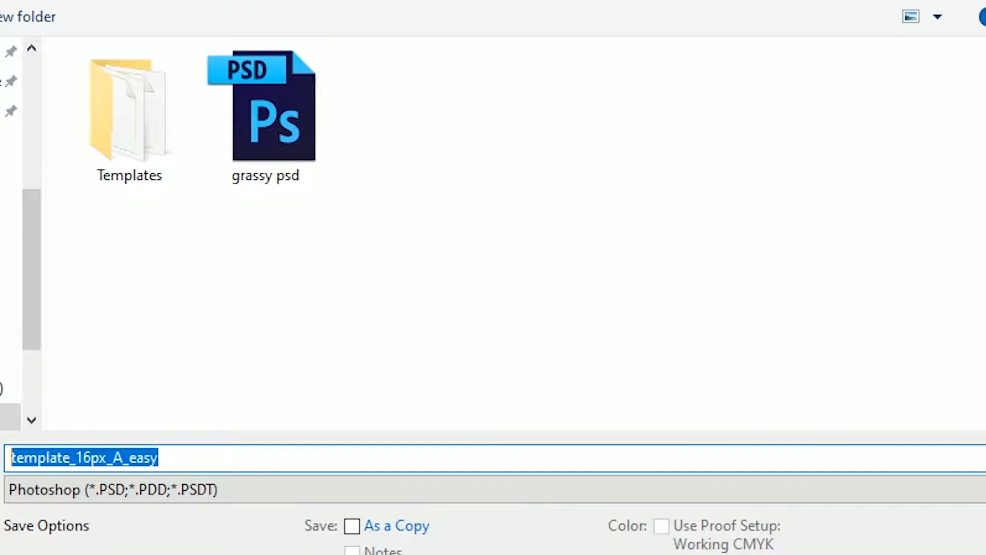
key("BackSpace")
type("Tu")
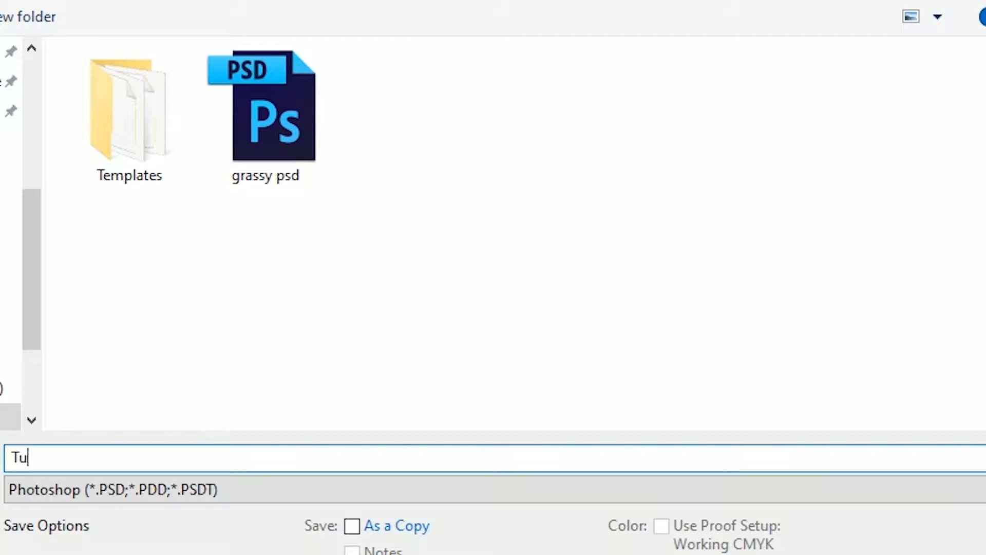
type("torial_WoodenFloor")
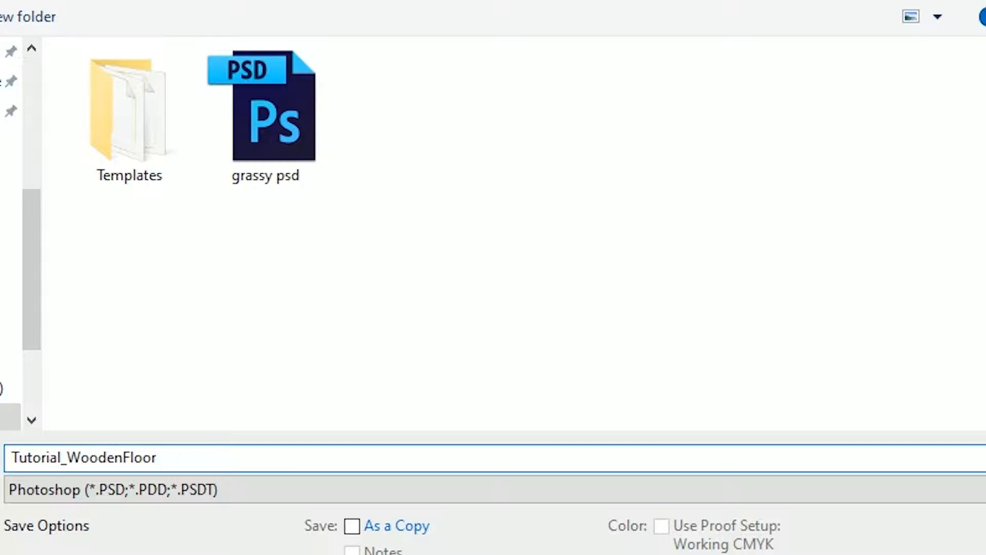
key("Return")
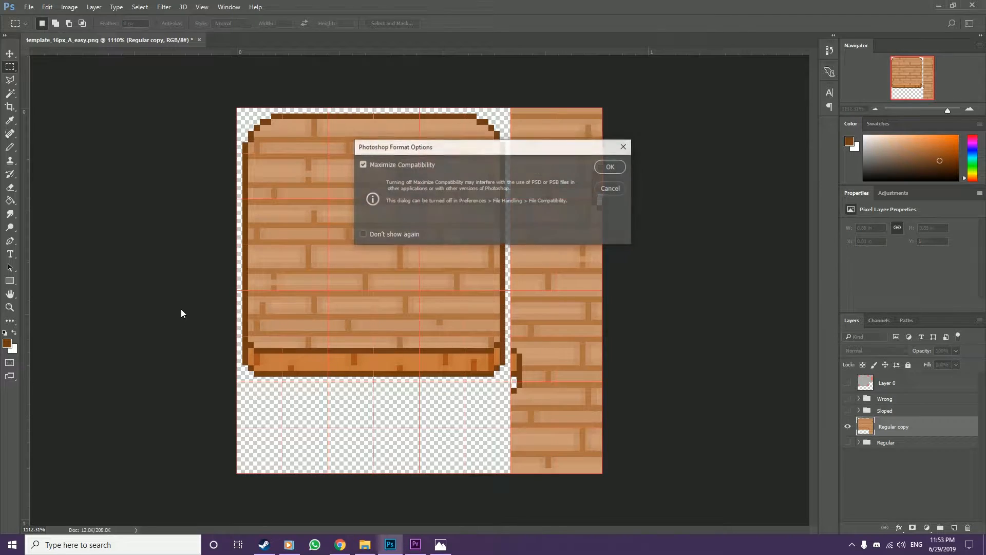
left_click(609, 167)
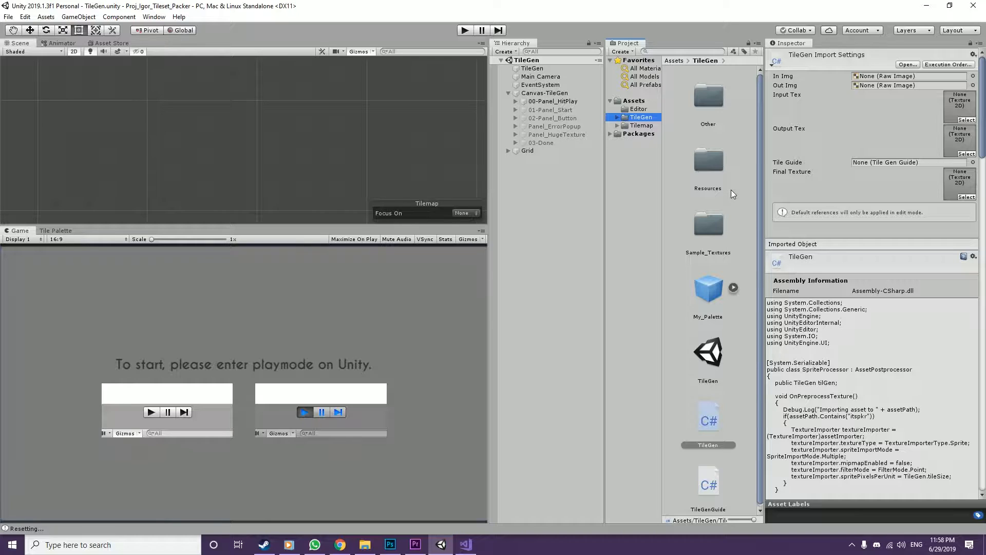
Step: Select the Tutorial_WoodenFloor texture in the Sample_Textures folder and turn on Read/Write Enabled in its import settings
double_click(715, 227)
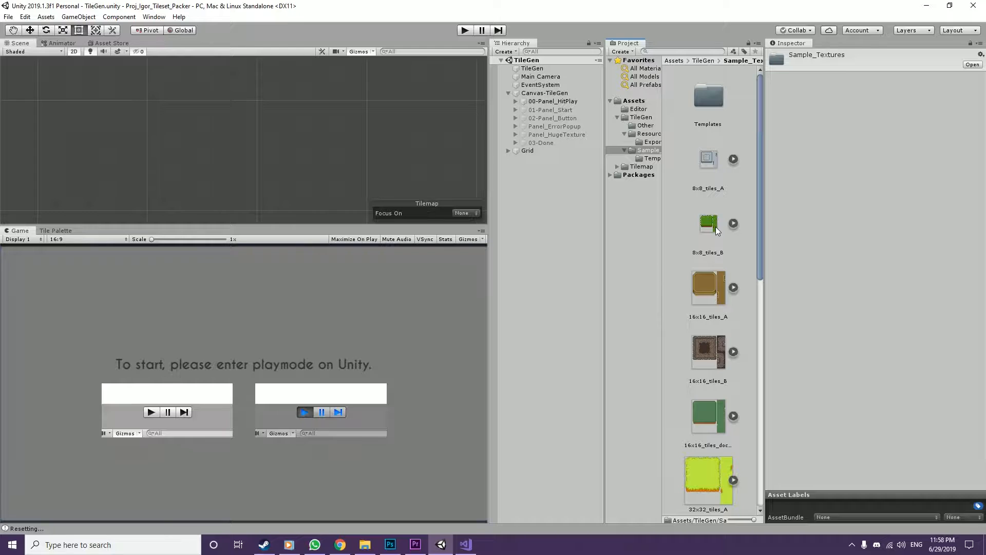
left_click(716, 226)
scroll(716, 229, "down", 15)
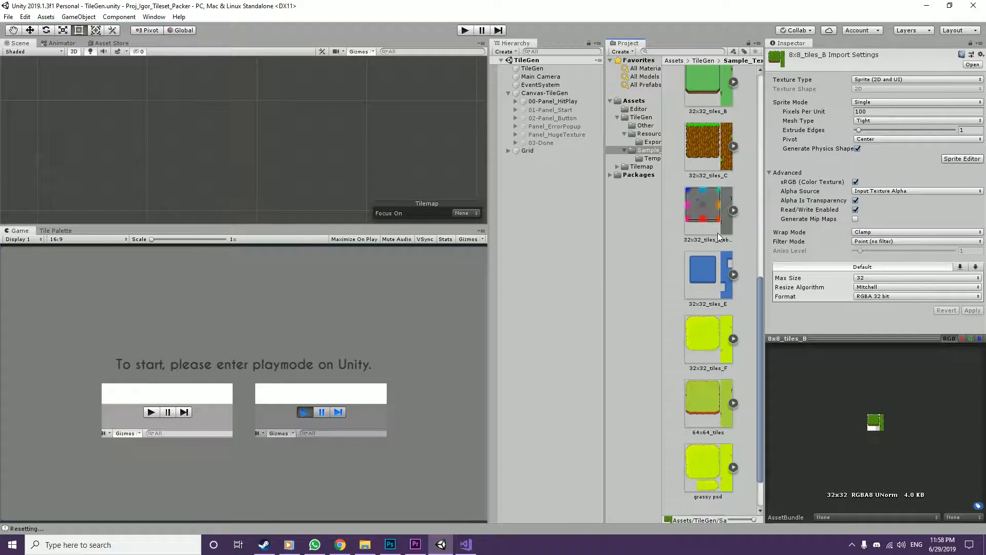
scroll(717, 232, "down", 2)
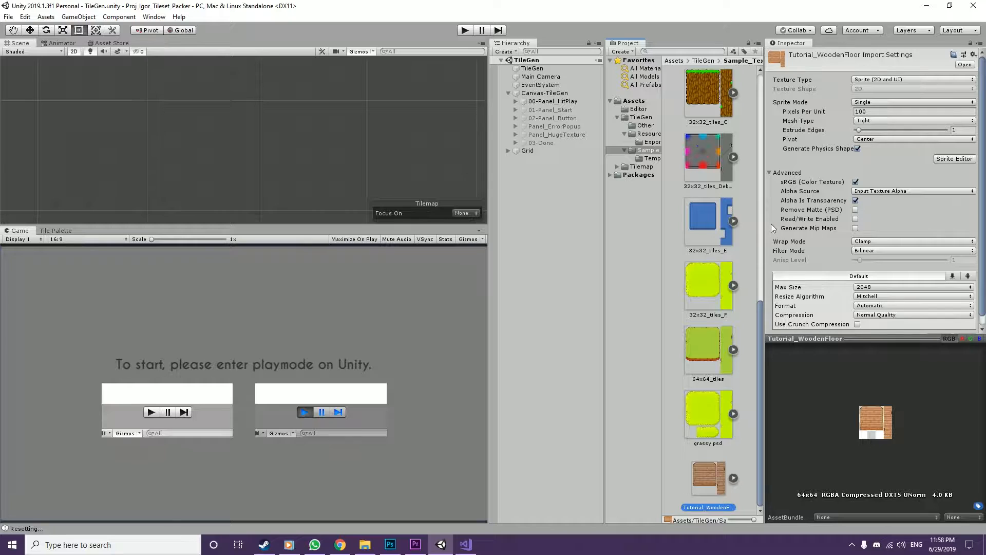
left_click(855, 219)
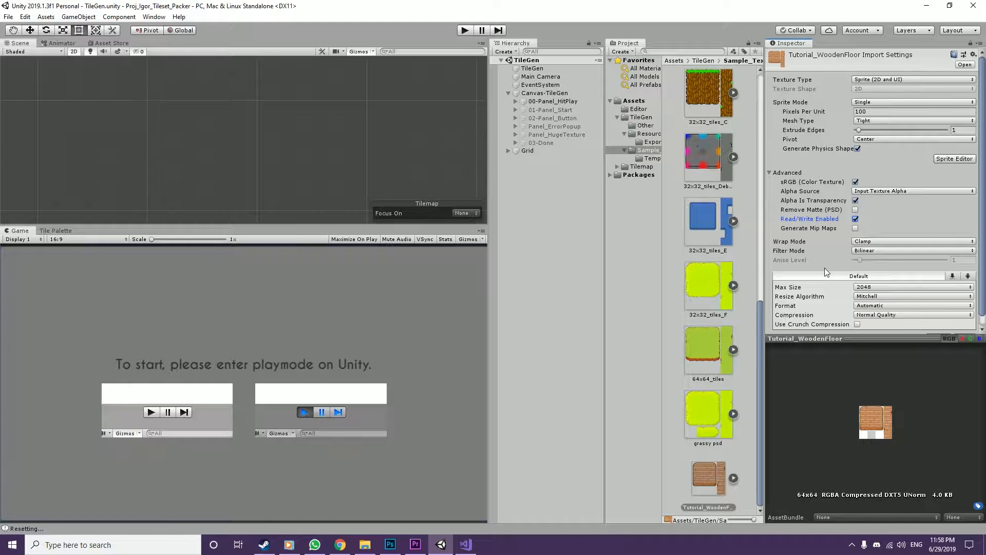
Step: Set the Tutorial_WoodenFloor texture's max size to 64 and format to RGBA 32 bit, and apply the import settings
scroll(827, 267, "down", 1)
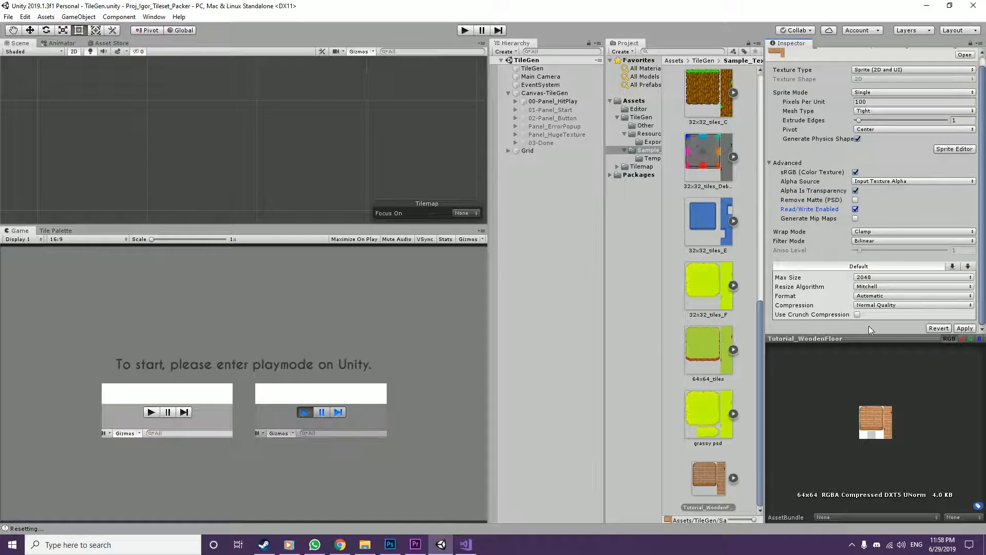
left_click(885, 277)
left_click(873, 300)
left_click(872, 301)
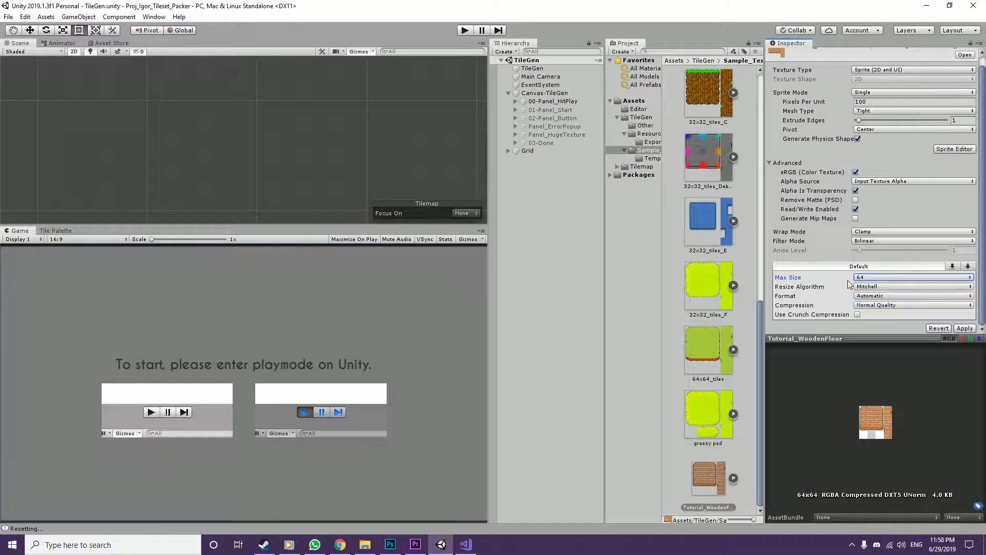
left_click(863, 296)
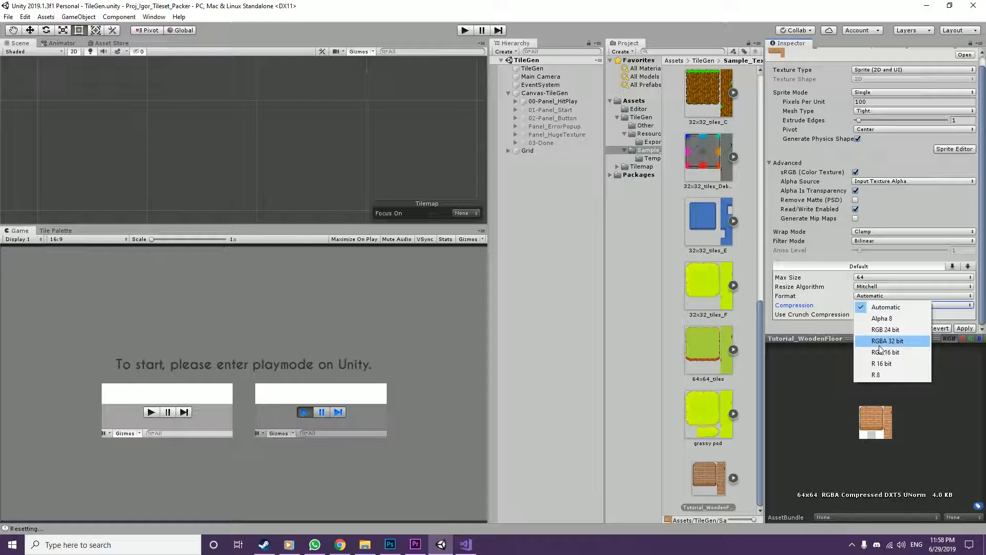
left_click(879, 343)
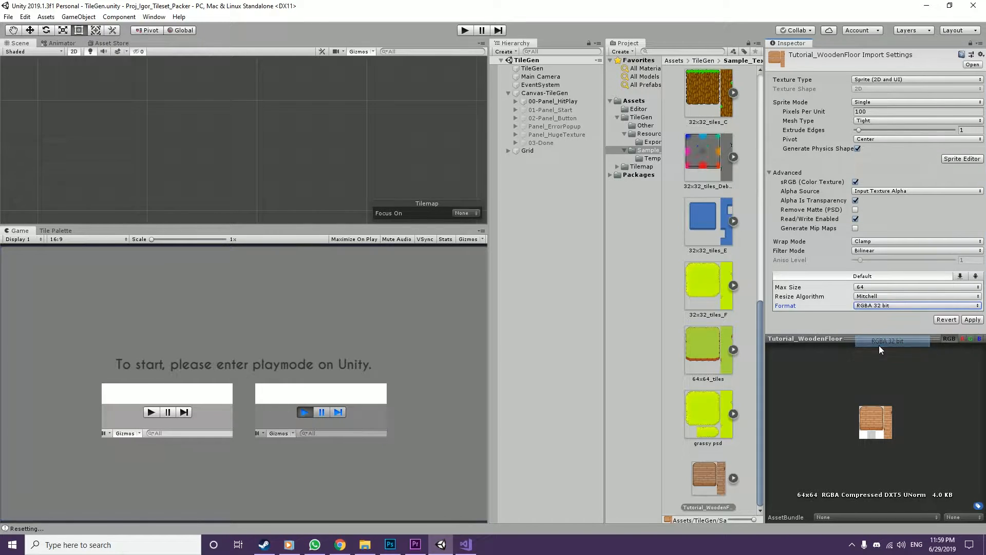
left_click(971, 320)
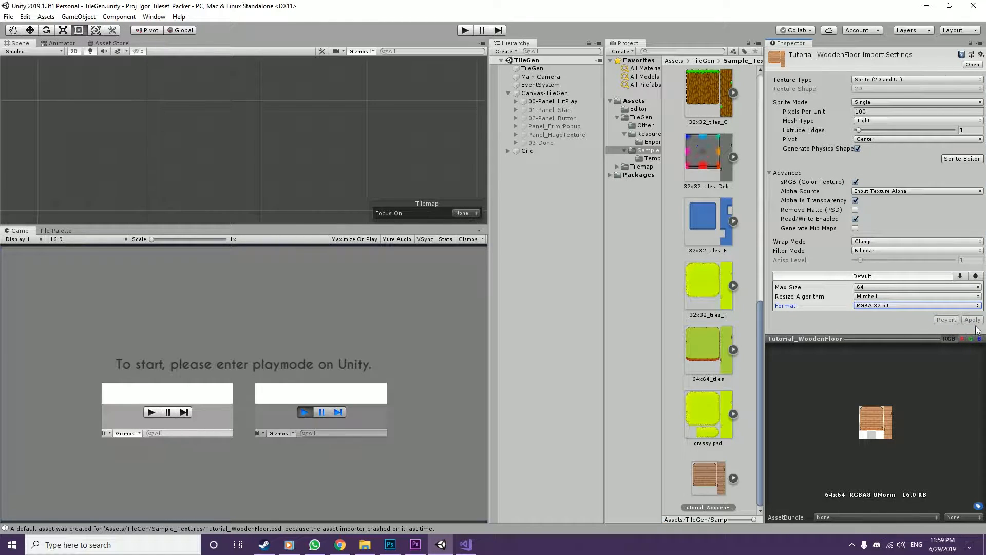
Step: Change the wooden floor texture's filter mode to Point (no filter) and apply it
left_click(815, 253)
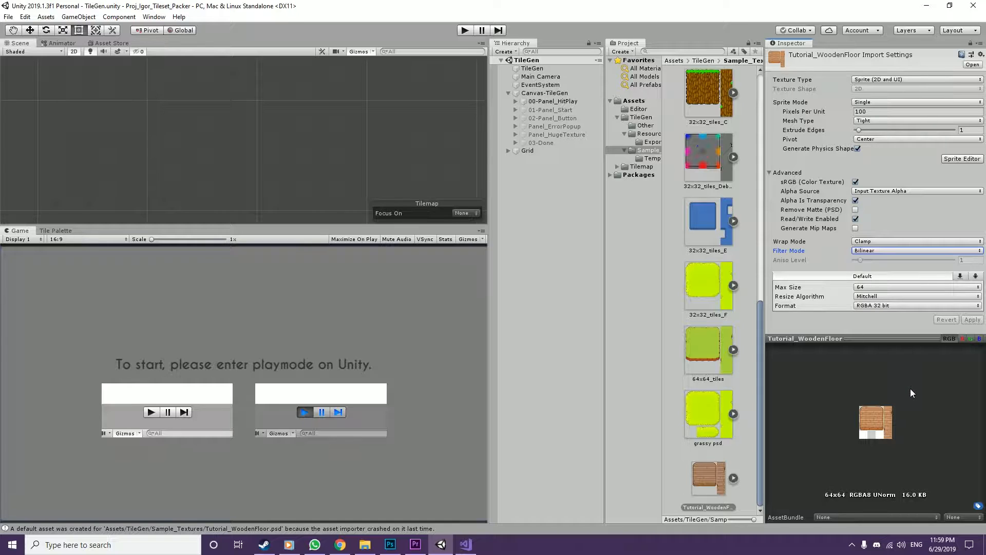
left_click(871, 251)
left_click(873, 261)
left_click(970, 319)
Step: Open the TileGen scene from the TileGen folder and enter play mode
left_click(642, 135)
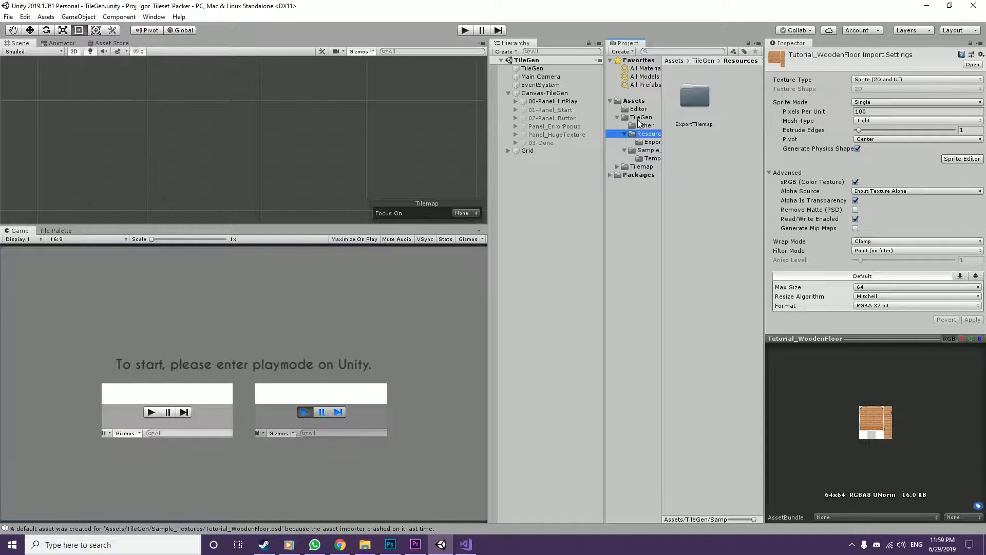
left_click(640, 117)
double_click(717, 360)
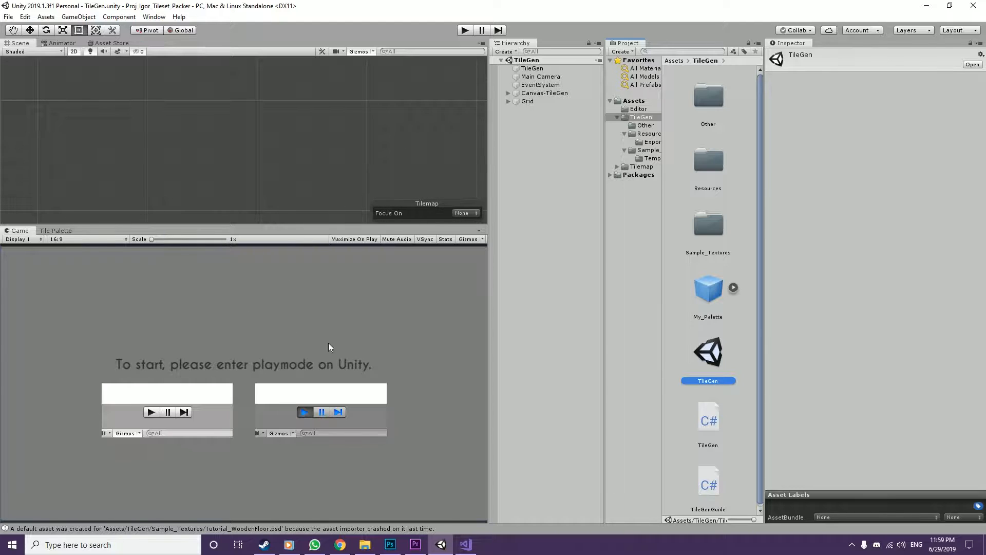
left_click(466, 32)
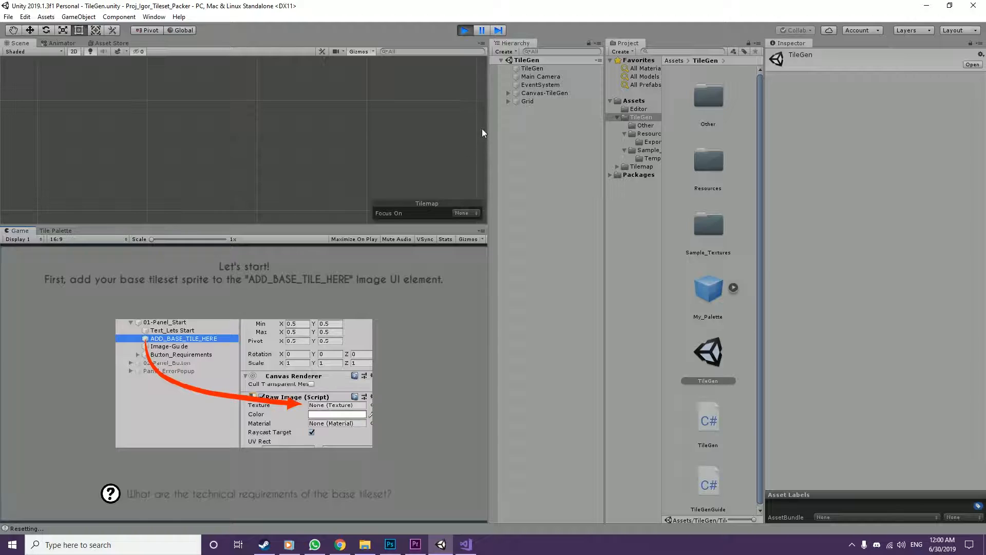
Step: Assign Tutorial_WoodenFloor from Sample_Textures as the Raw Image texture of ADD_BASE_TILE_HERE under 01-Panel_Start
left_click(507, 93)
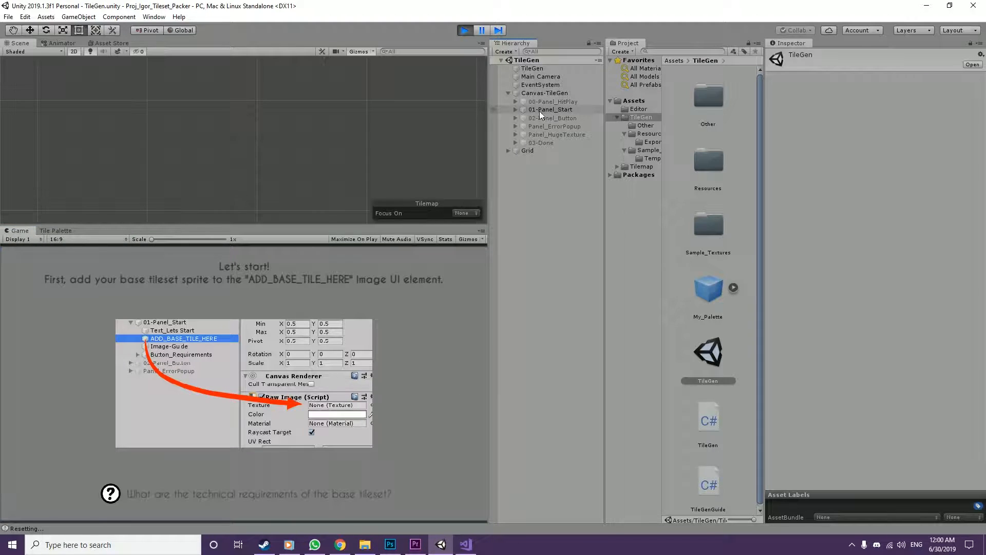
left_click(515, 109)
left_click(571, 125)
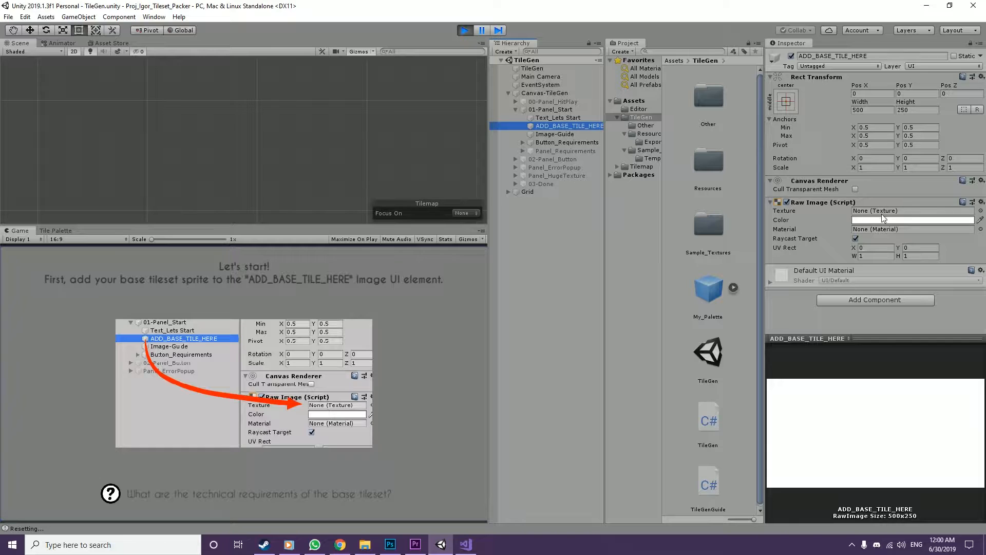
left_click(643, 135)
left_click(646, 151)
left_click(646, 142)
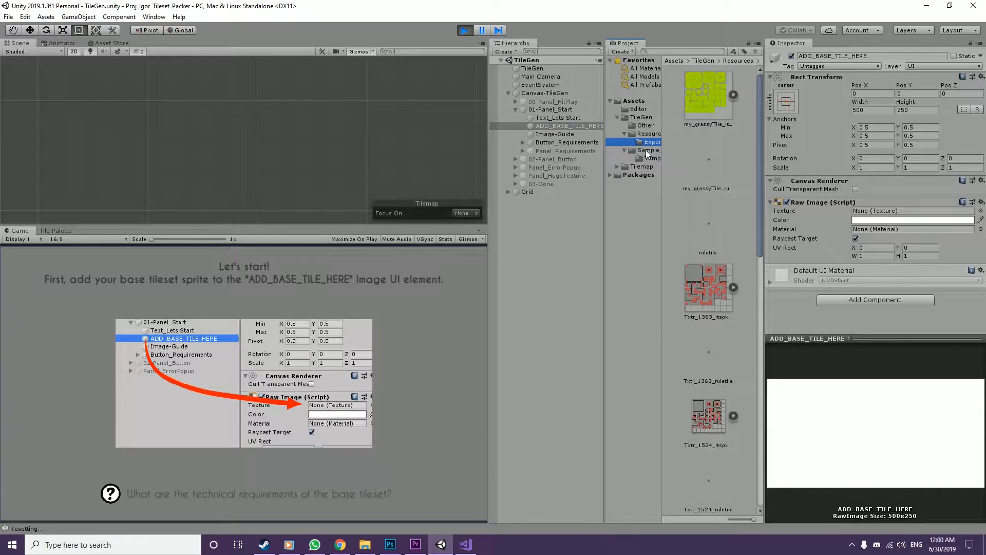
left_click(648, 150)
scroll(732, 306, "down", 5)
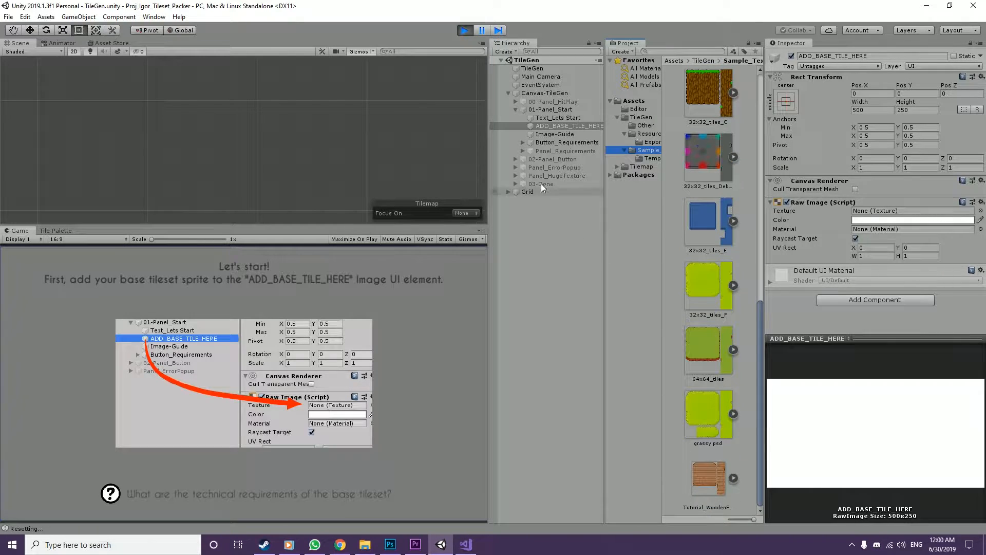
left_click(541, 103)
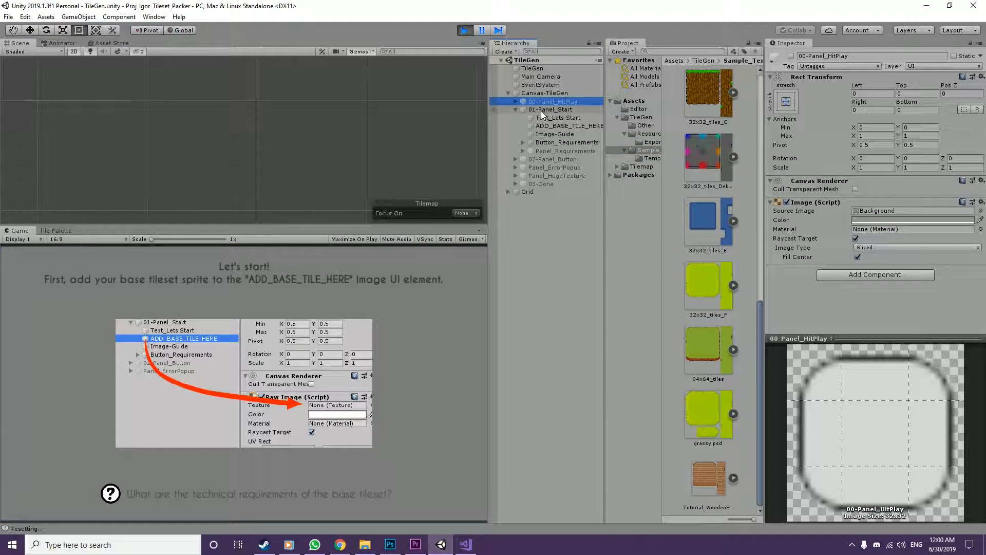
left_click(552, 126)
left_click_drag(712, 488, 873, 215)
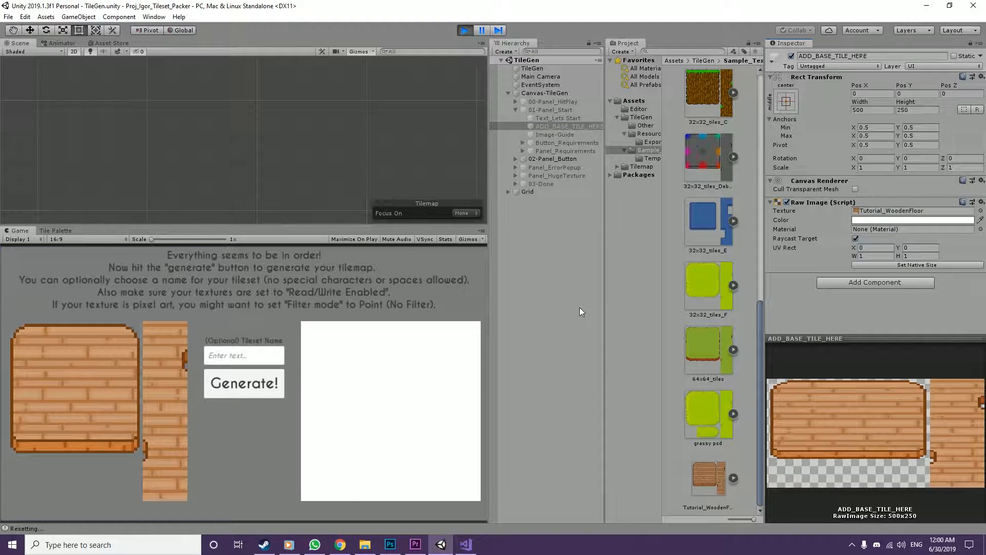
Step: Name the tileset wooden_floor and generate the tilemap
left_click(235, 356)
type("wooden_floor")
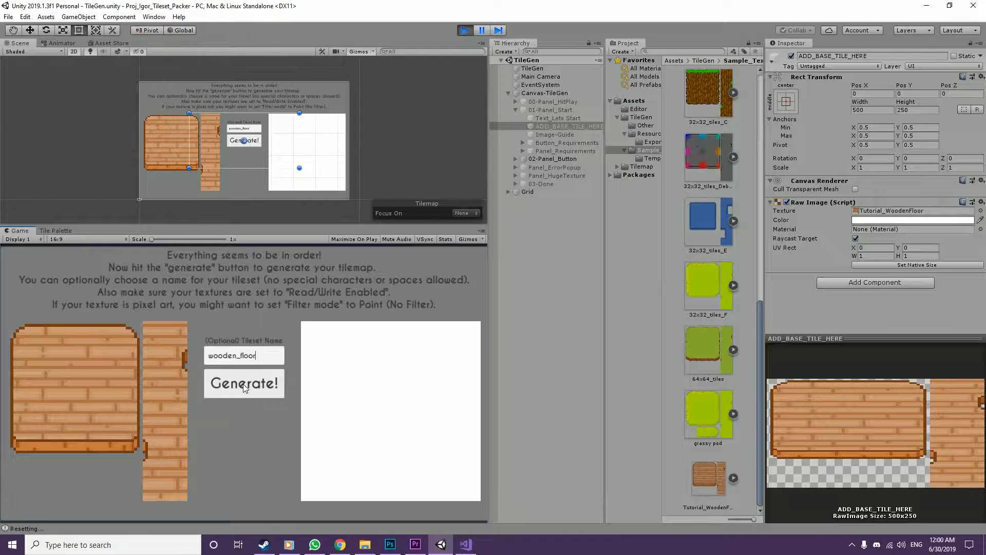
left_click(243, 384)
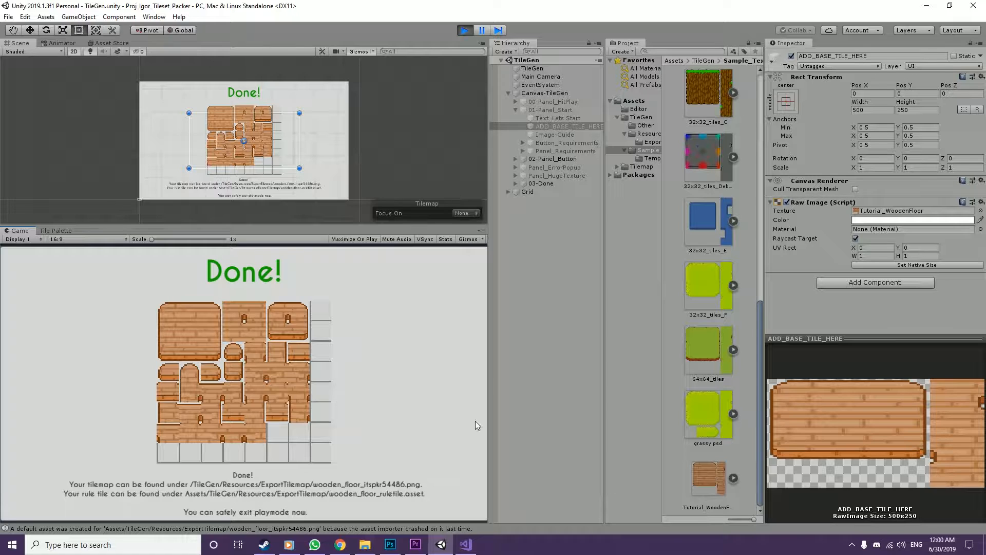
Step: Locate the generated wooden_floor tilemap texture in the Resources/ExportTilemap folder and inspect its import settings
left_click(631, 116)
left_click(645, 134)
left_click(688, 110)
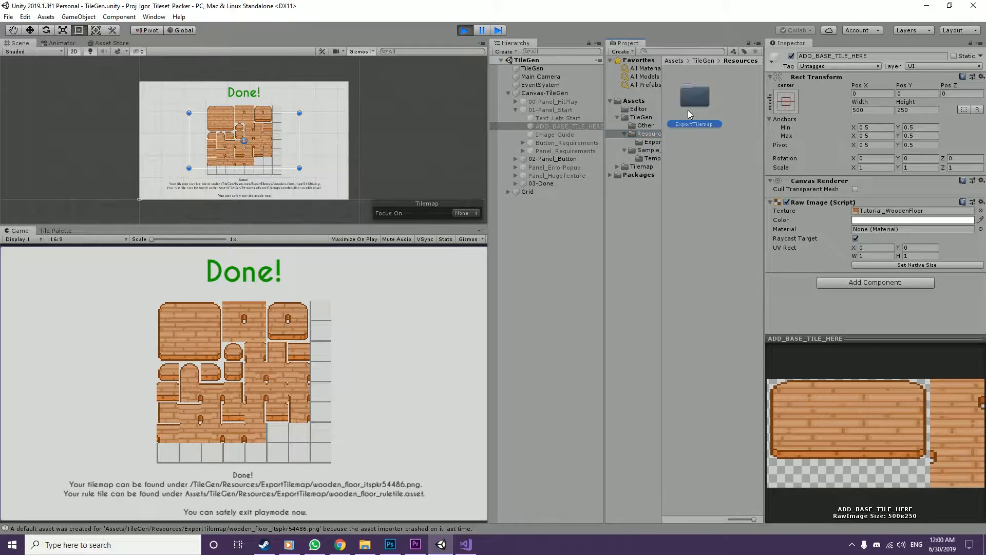
double_click(688, 110)
scroll(726, 294, "down", 2)
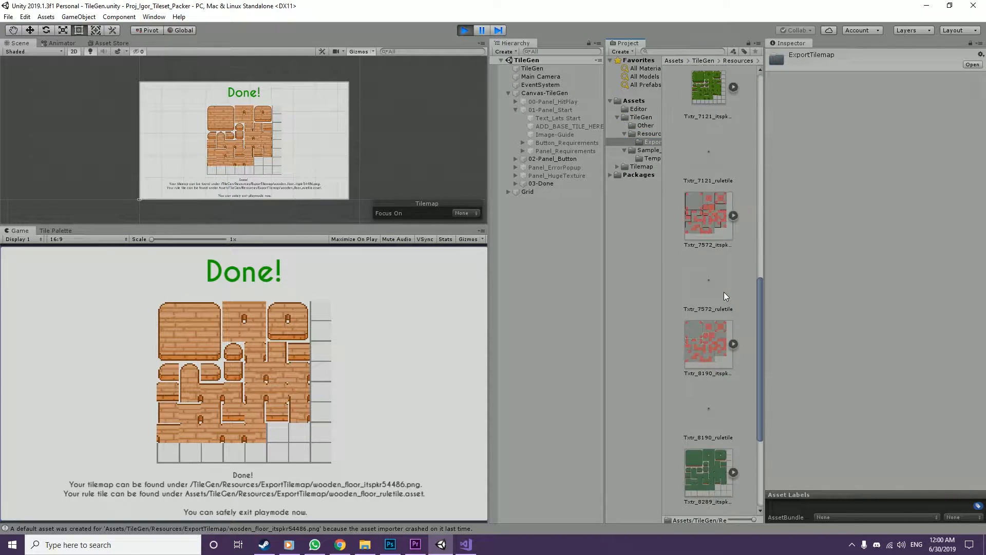
scroll(723, 292, "down", 3)
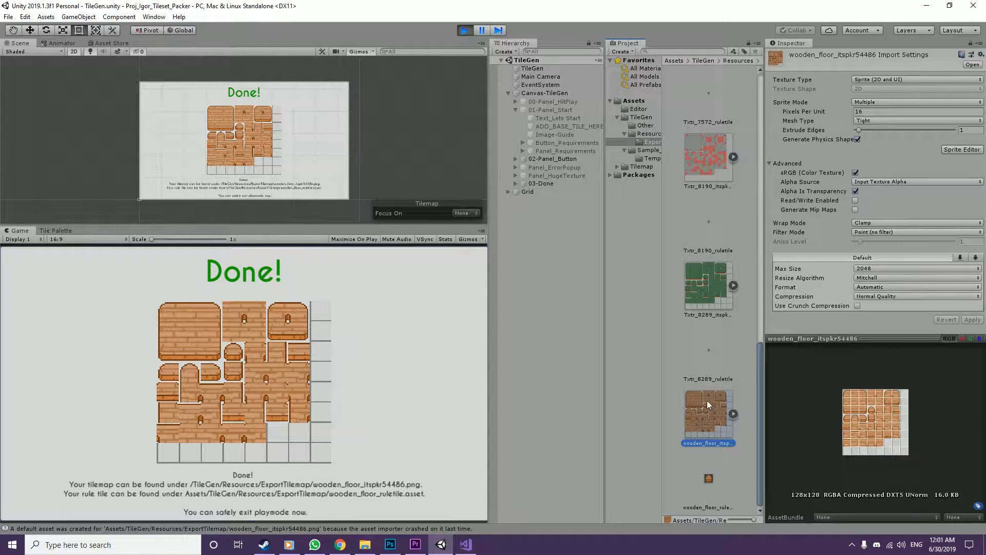
Step: Reveal the export folder in File Explorer, view the generated wooden_floor tilemap PNG from ExportTilemap, and close the image viewer
right_click(678, 408)
left_click(716, 179)
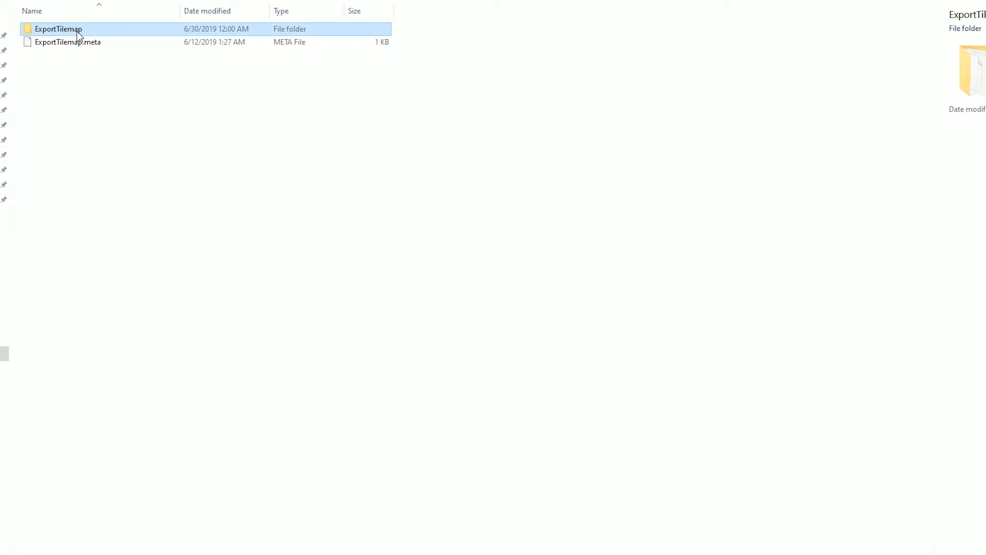
double_click(77, 29)
double_click(30, 465)
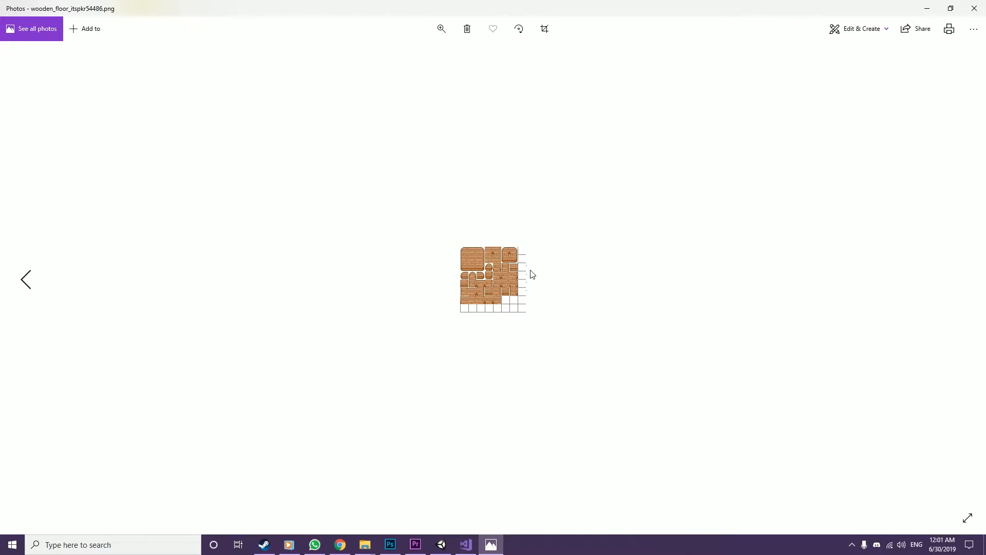
left_click(980, 8)
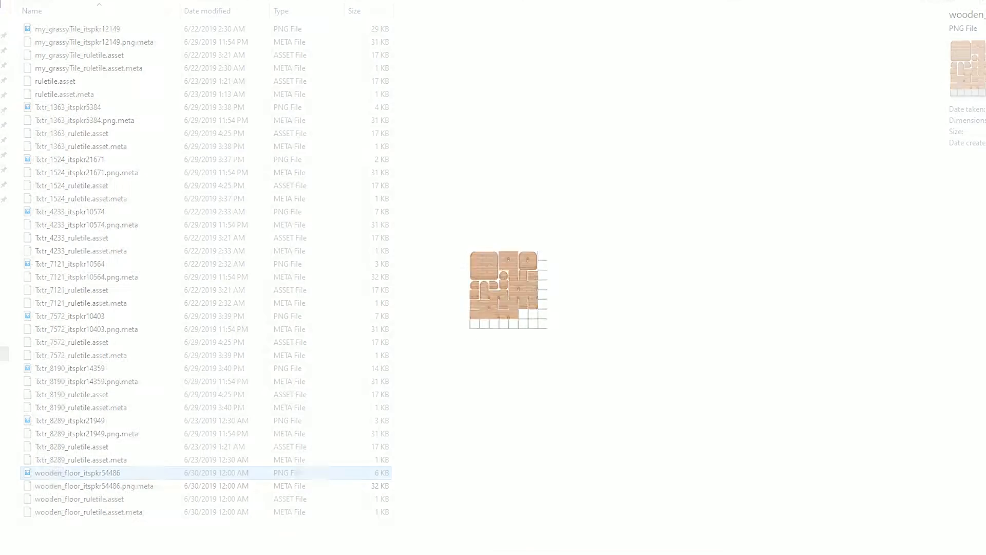
Step: Switch back to Unity and select the generated wooden_floor rule tile asset to inspect it
left_click(441, 544)
left_click(709, 475)
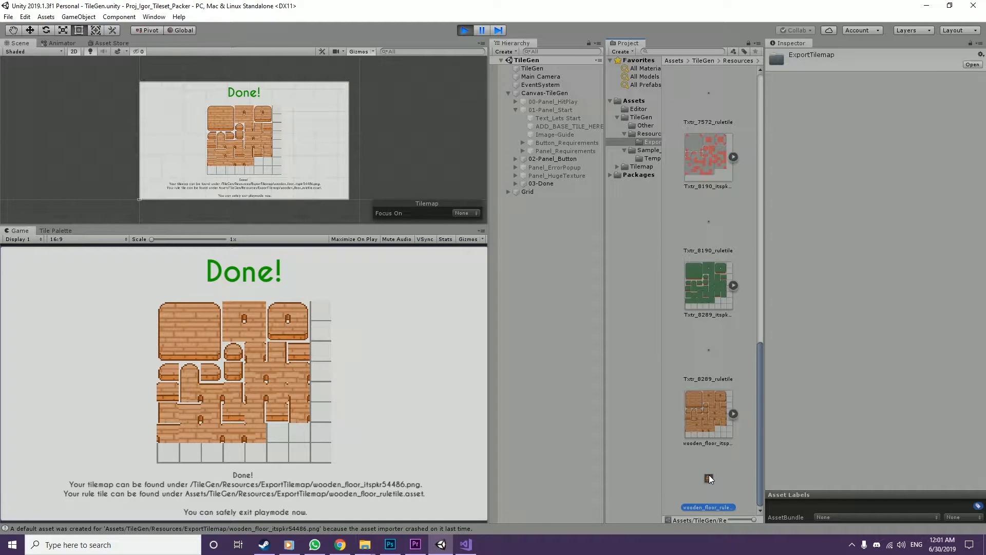
left_click_drag(982, 107, 930, 99)
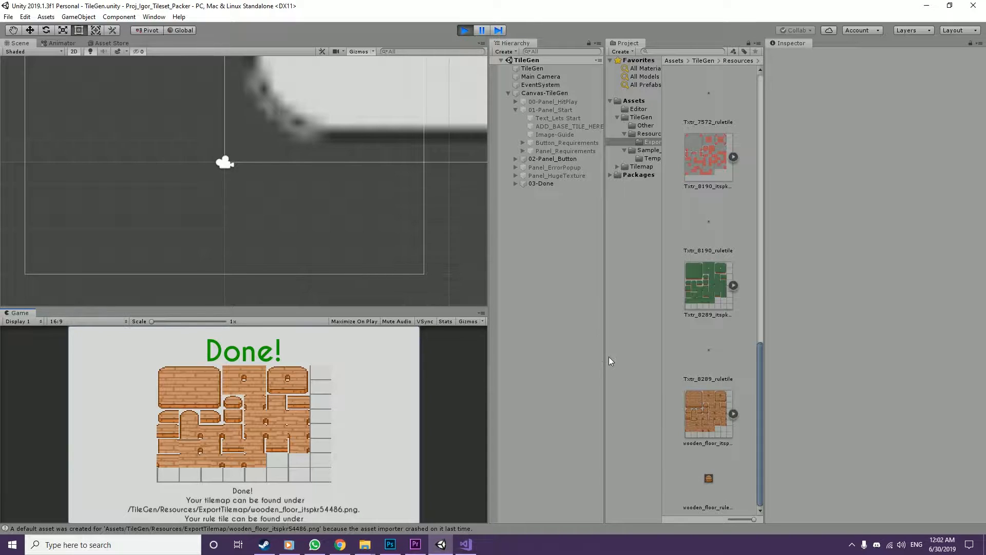
Step: Add a 2D Tilemap object to the scene and expand its Grid in the hierarchy
left_click(78, 17)
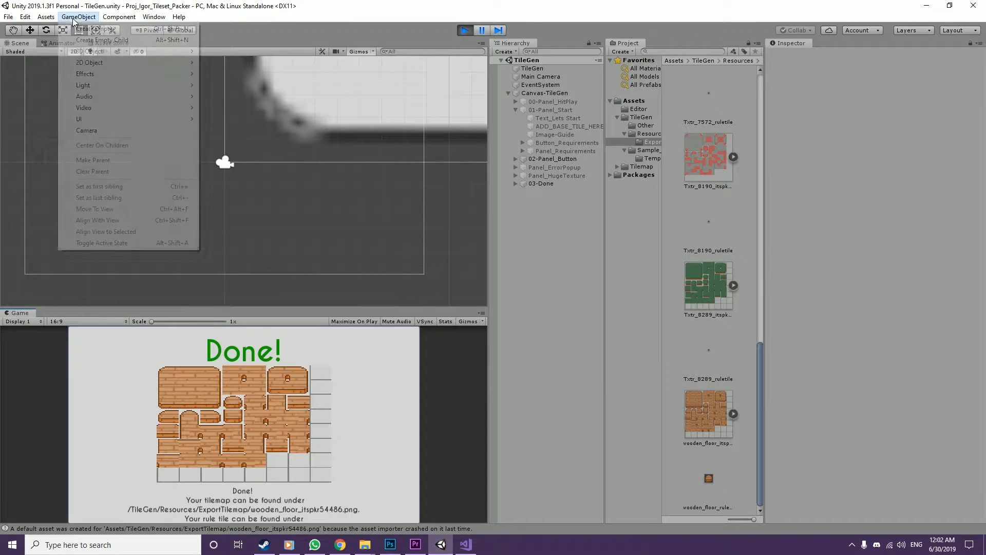
left_click(101, 64)
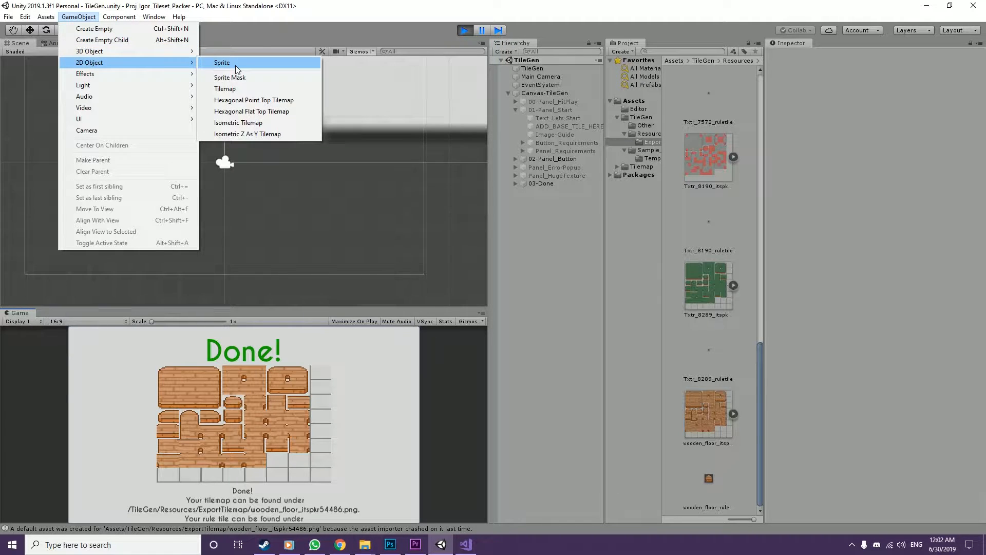
left_click(226, 89)
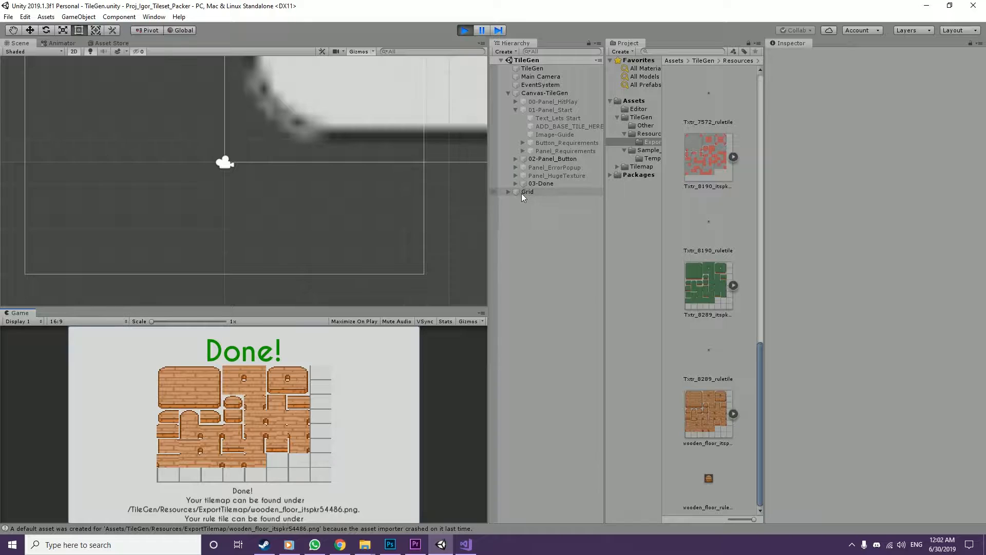
left_click(508, 192)
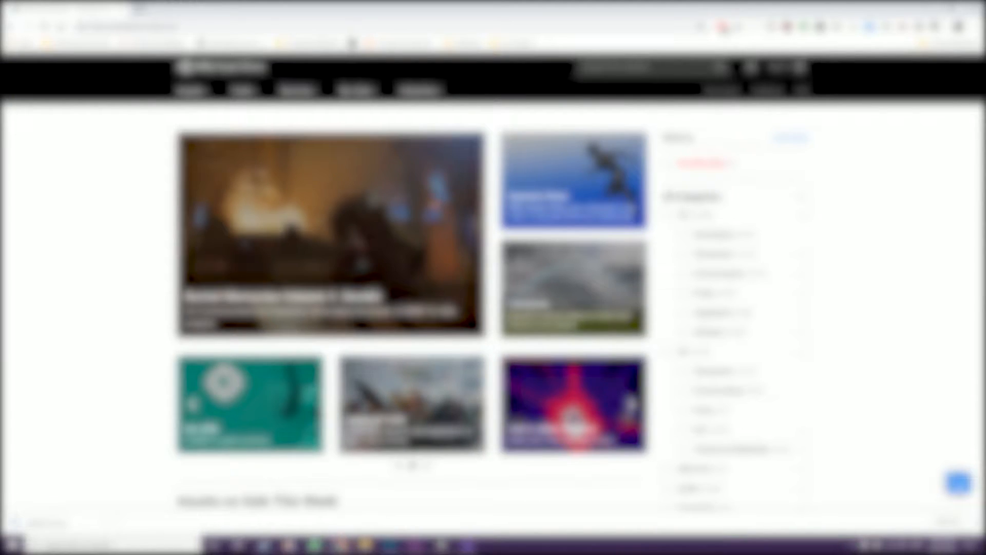
Step: Search the web for Unity's 2d-extras repository, open its GitHub page, and show the download options
key("ctrl+t")
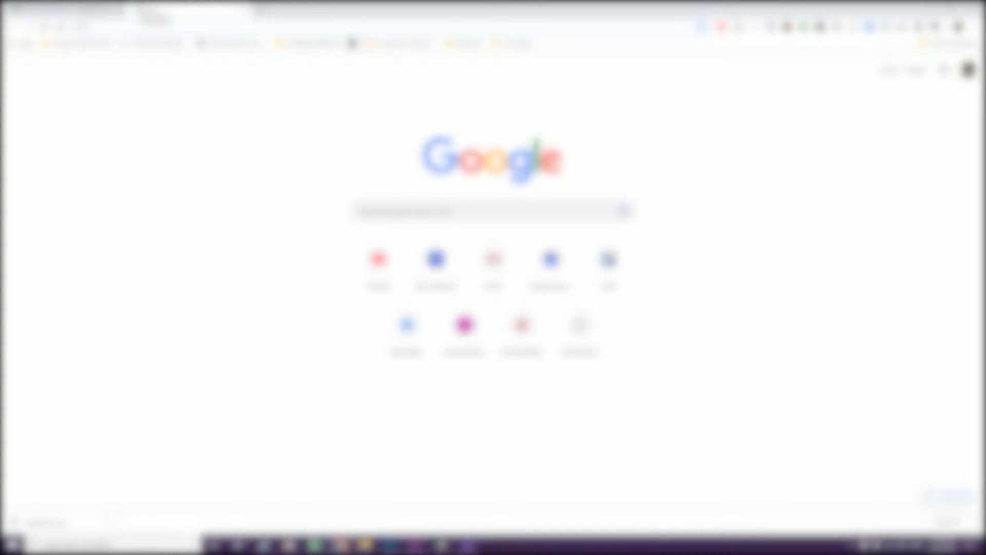
type("android studio")
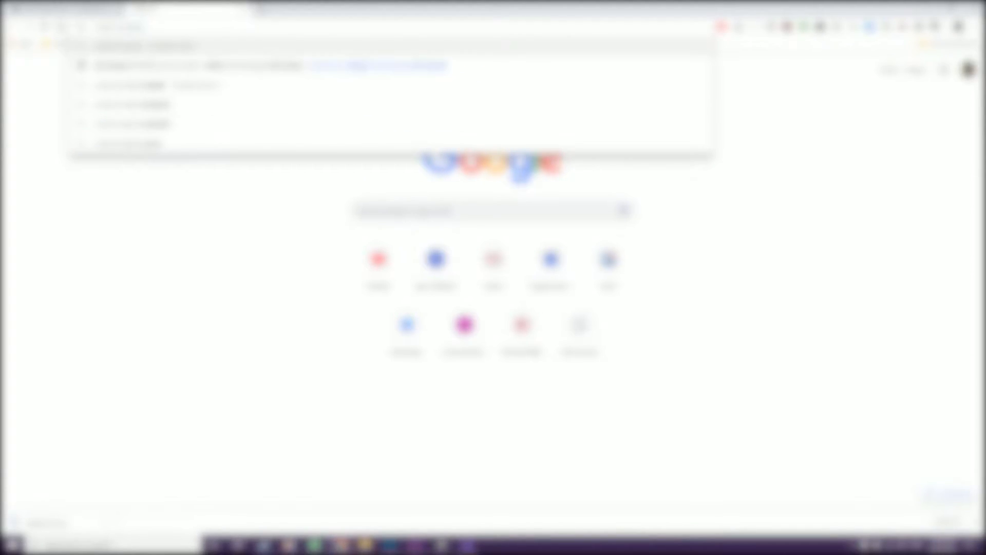
key("Return")
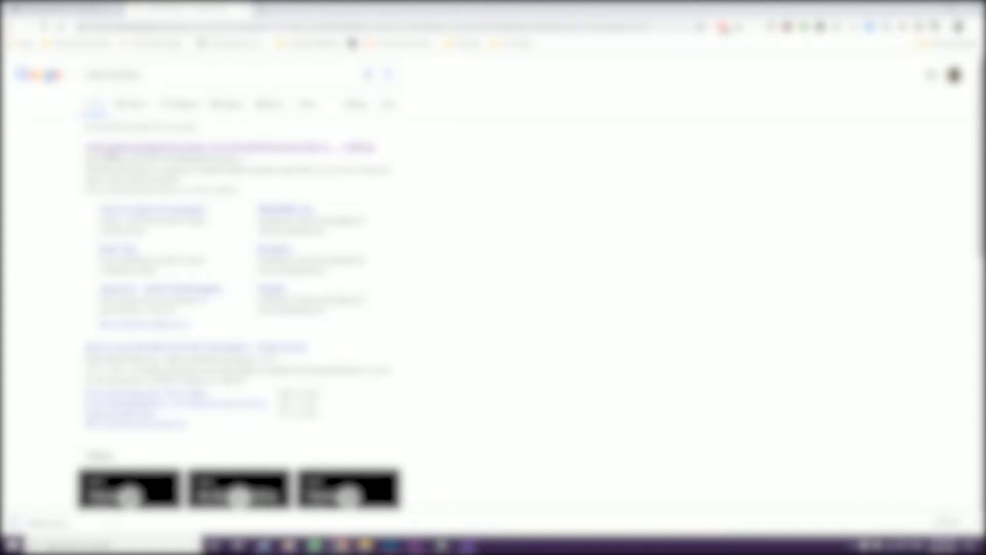
left_click(115, 148)
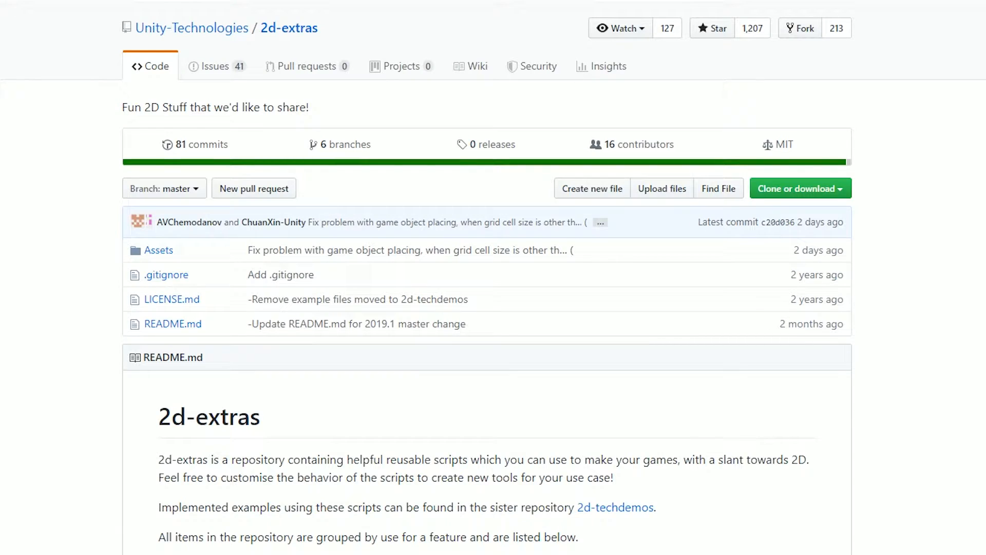
left_click(822, 194)
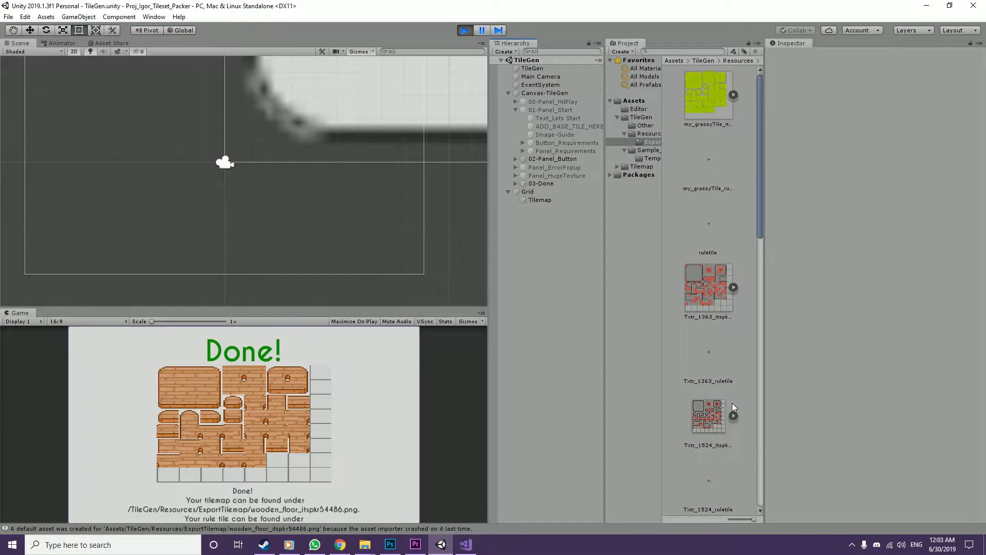
Step: Find the wooden_floor rule tile in the export folder and inspect its tiling rules
scroll(715, 451, "down", 10)
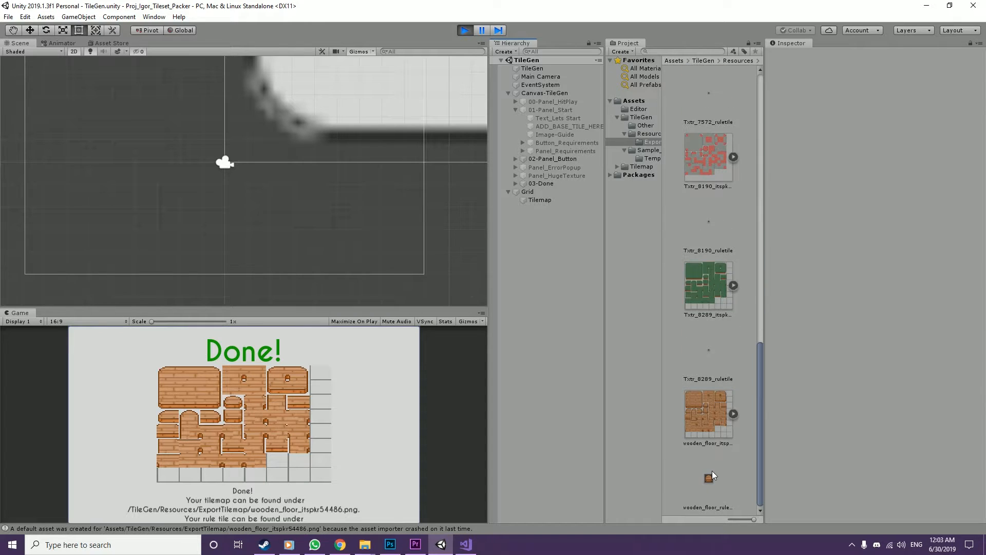
left_click(709, 478)
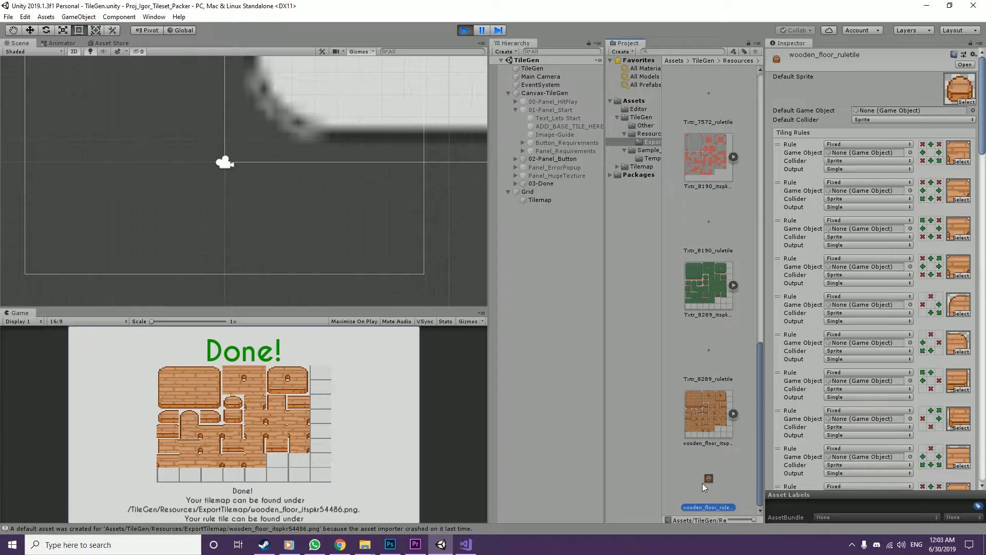
Step: Select the Tilemap under Grid, open the Tile Palette window, and dock it beside the Game view
left_click(539, 199)
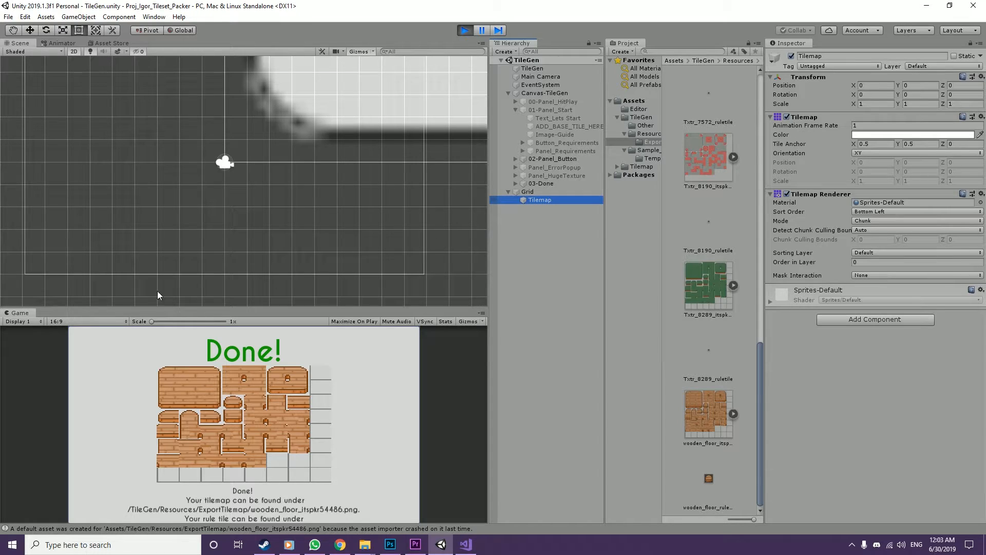
left_click(79, 17)
mouse_move(191, 189)
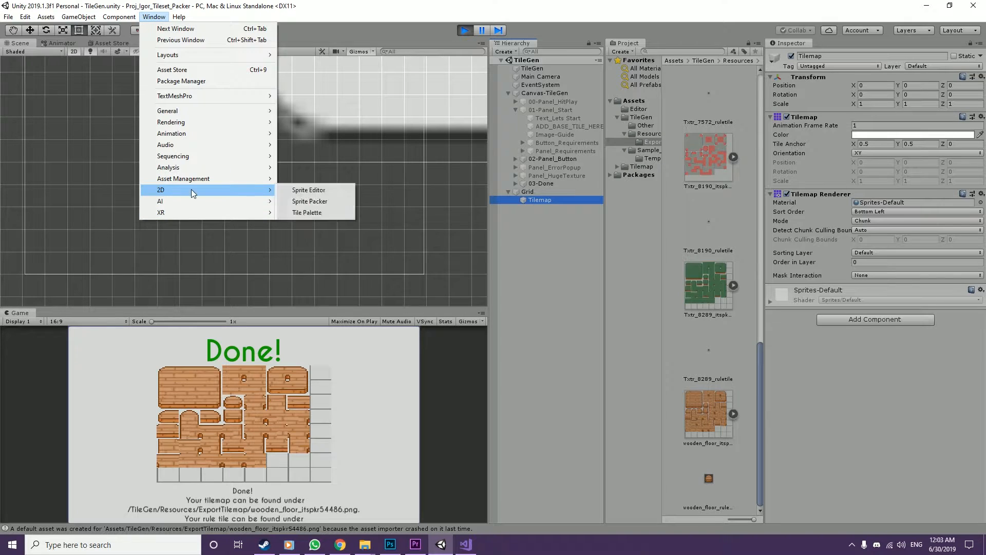
left_click(307, 213)
left_click_drag(238, 186, 93, 318)
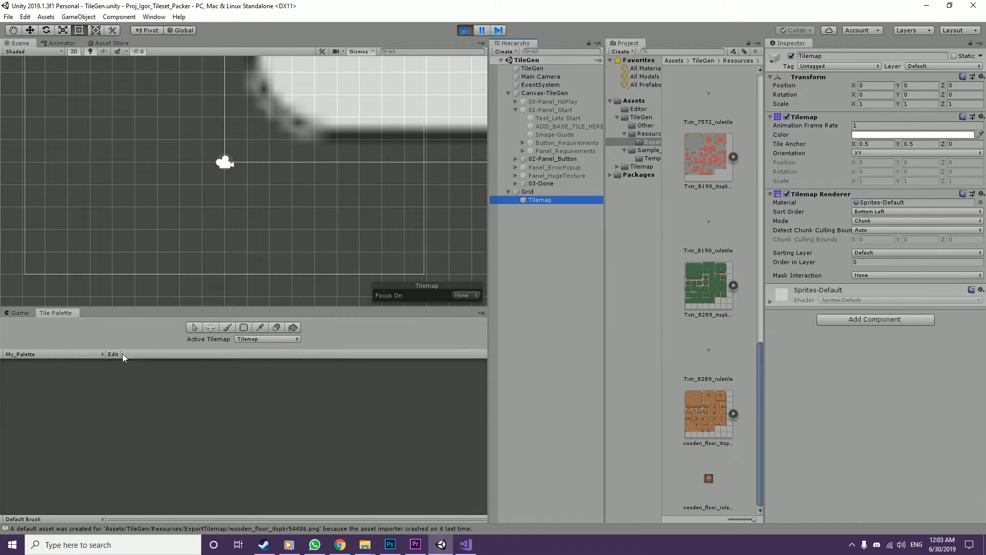
Step: Create a new tile palette named Tutorial_Palette and save it in the project's Assets folder
left_click(21, 355)
left_click(23, 375)
left_click_drag(124, 375, 1, 363)
type("Tutori")
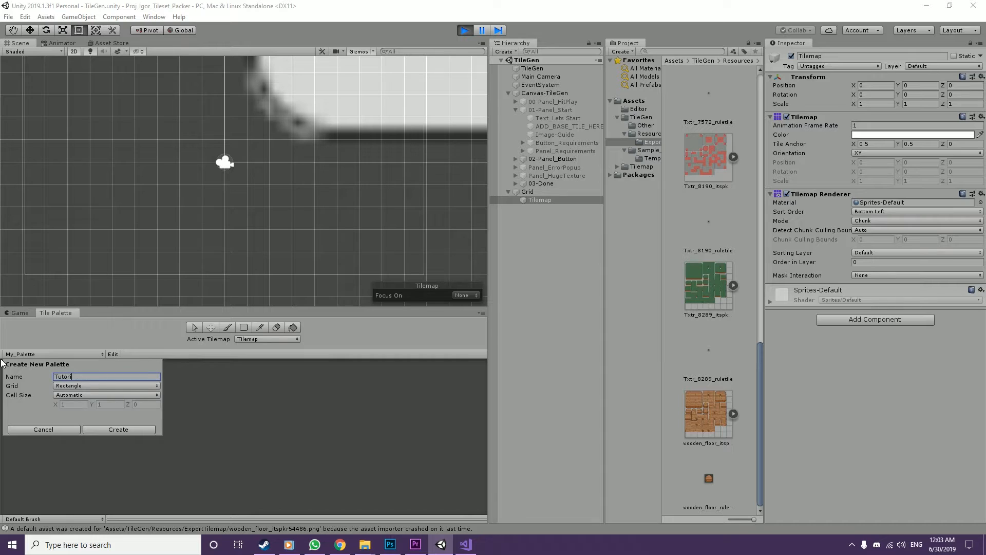
type("al_Palette")
left_click(112, 429)
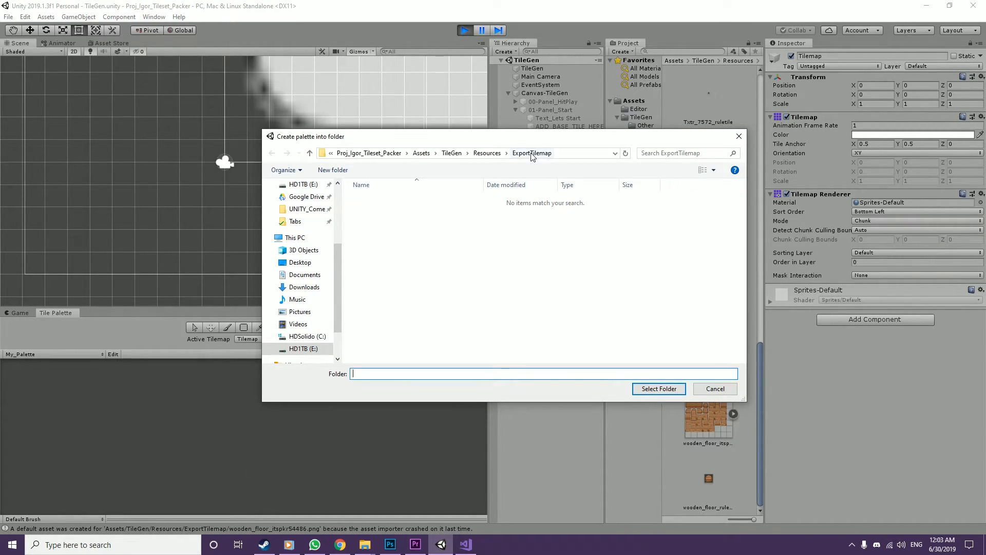
left_click(478, 153)
left_click(499, 153)
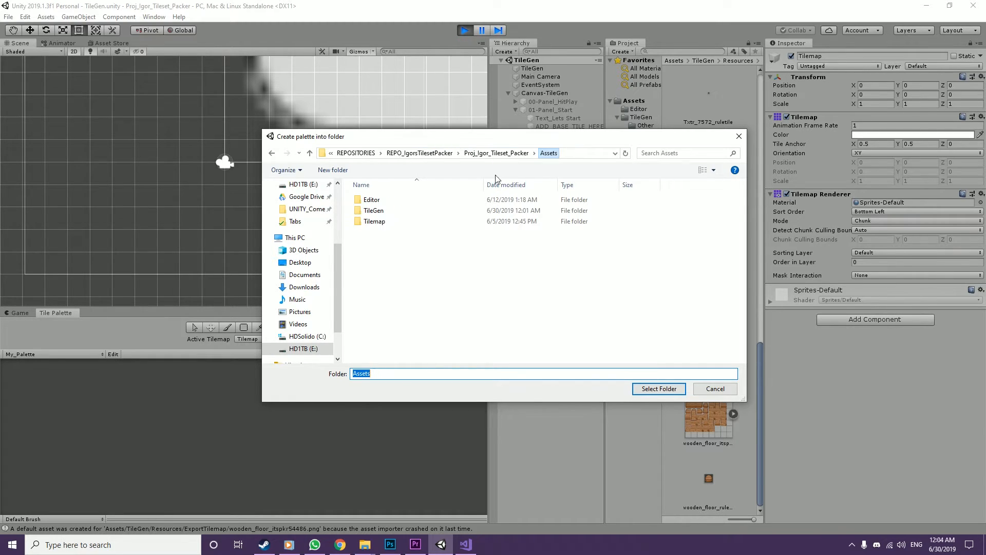
key("Return")
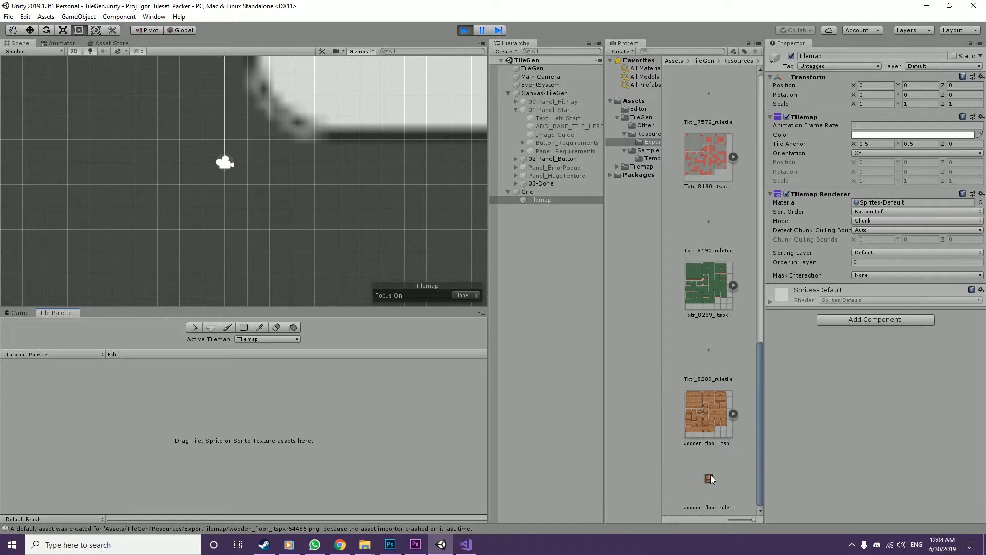
Step: Add the wooden_floor rule tile to Tutorial_Palette and pick it as the tile for painting
left_click_drag(708, 479, 232, 433)
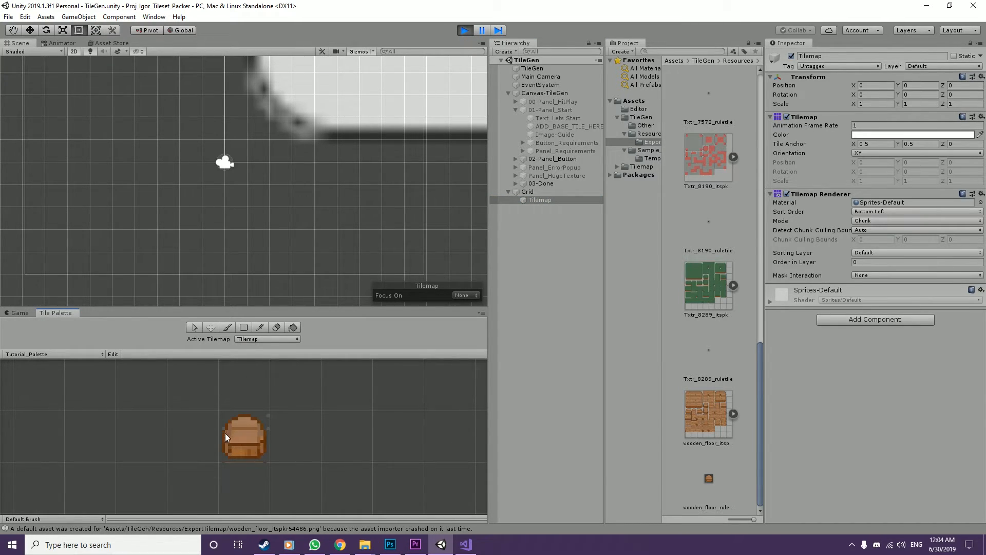
left_click(240, 436)
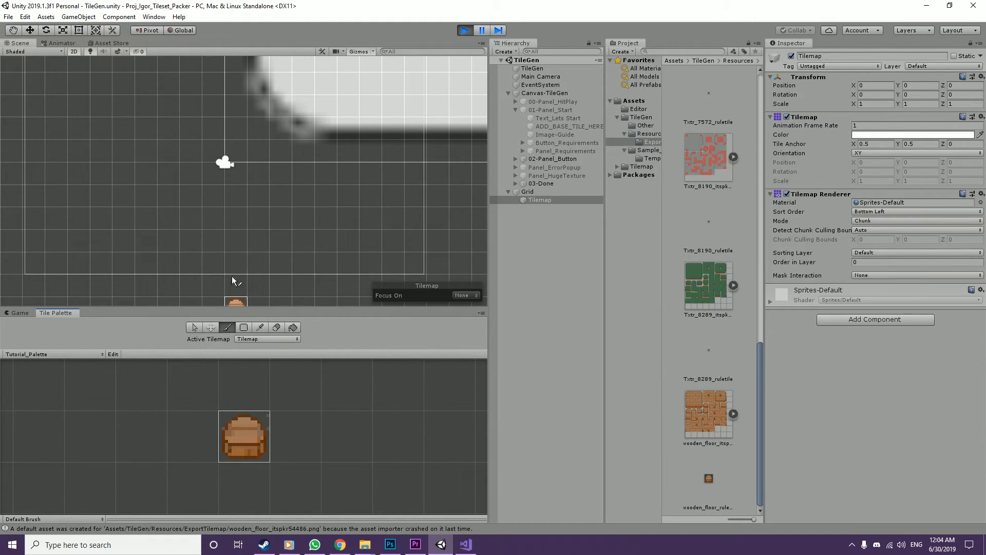
Step: Paint wooden floor on the tilemap as a large irregular platform, a separate square block, and a hollow ring-shaped platform beside them
left_click(238, 199)
mouse_move(251, 217)
left_mouse_down()
mouse_move(224, 216)
mouse_move(176, 237)
mouse_move(182, 252)
mouse_move(264, 220)
mouse_move(269, 240)
mouse_move(180, 272)
mouse_move(115, 239)
mouse_move(136, 253)
mouse_move(210, 204)
mouse_move(276, 200)
mouse_move(161, 262)
mouse_move(285, 207)
mouse_move(264, 248)
mouse_move(204, 226)
mouse_move(278, 240)
mouse_move(196, 272)
left_mouse_up()
scroll(256, 239, "down", 5)
scroll(256, 238, "down", 3)
left_click_drag(188, 224, 150, 144)
left_click_drag(268, 226, 260, 230)
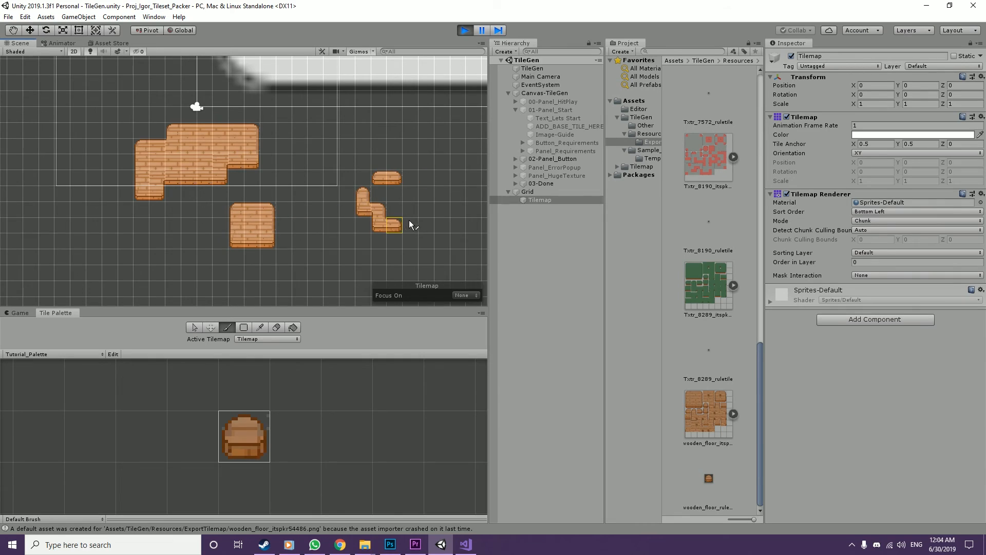
mouse_move(377, 180)
left_mouse_down()
mouse_move(376, 235)
mouse_move(355, 201)
mouse_move(384, 174)
left_mouse_up()
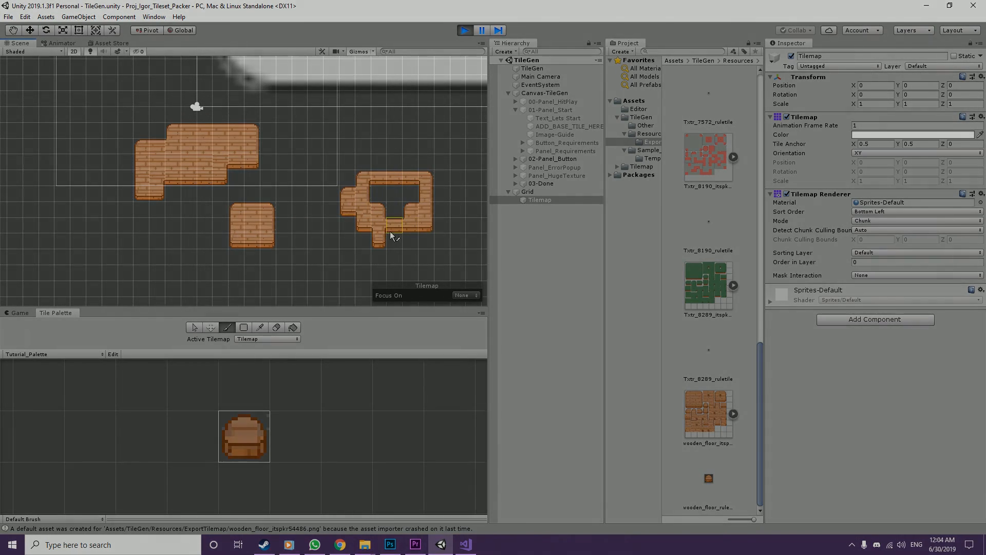